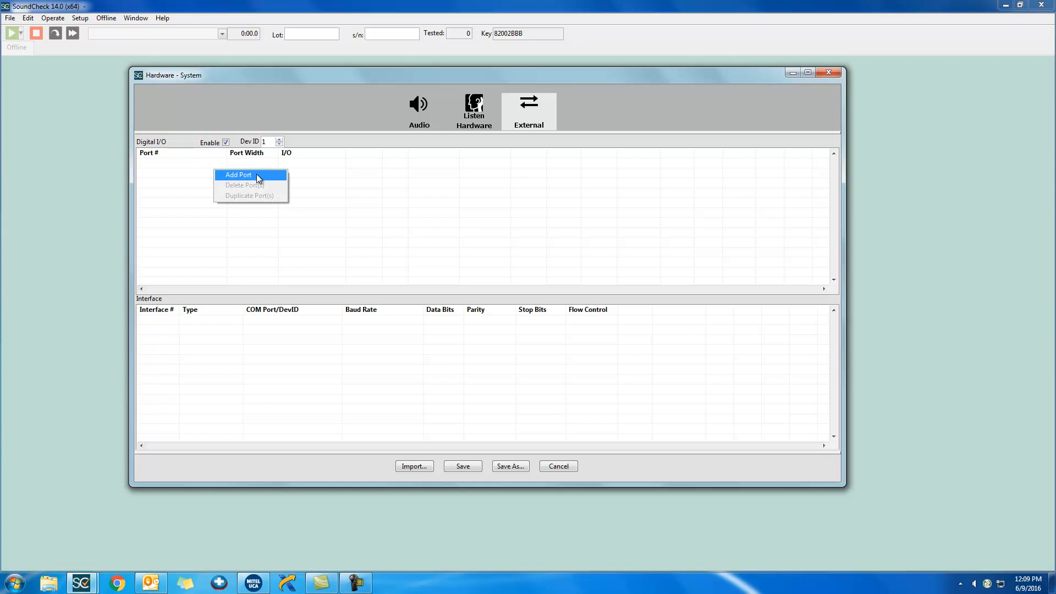
- Add a digital I/O port and set its port width to 16
click(258, 176)
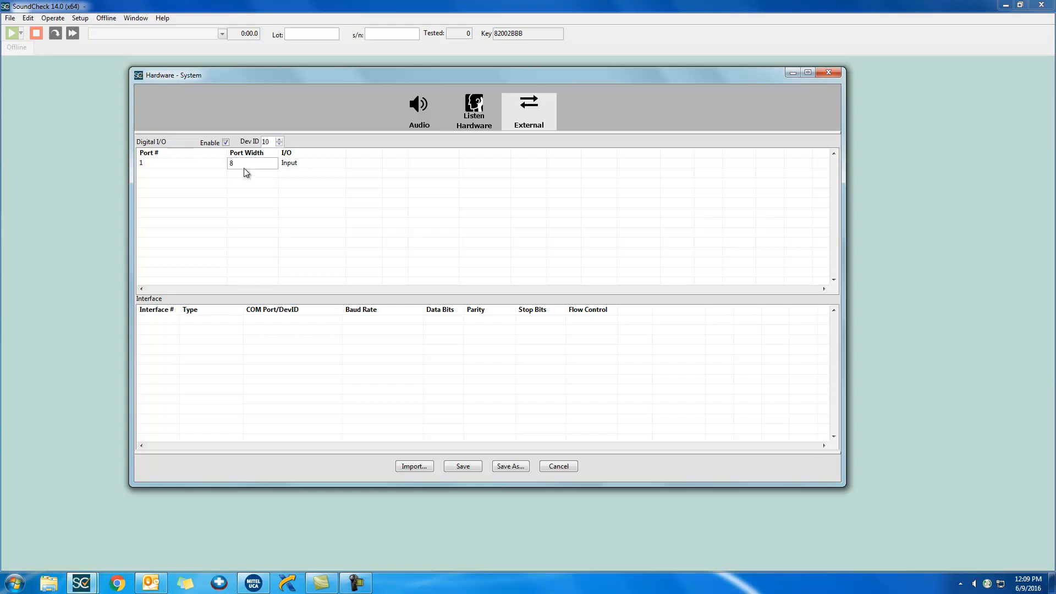
double_click(243, 164)
text(16)
key(Return)
click(208, 160)
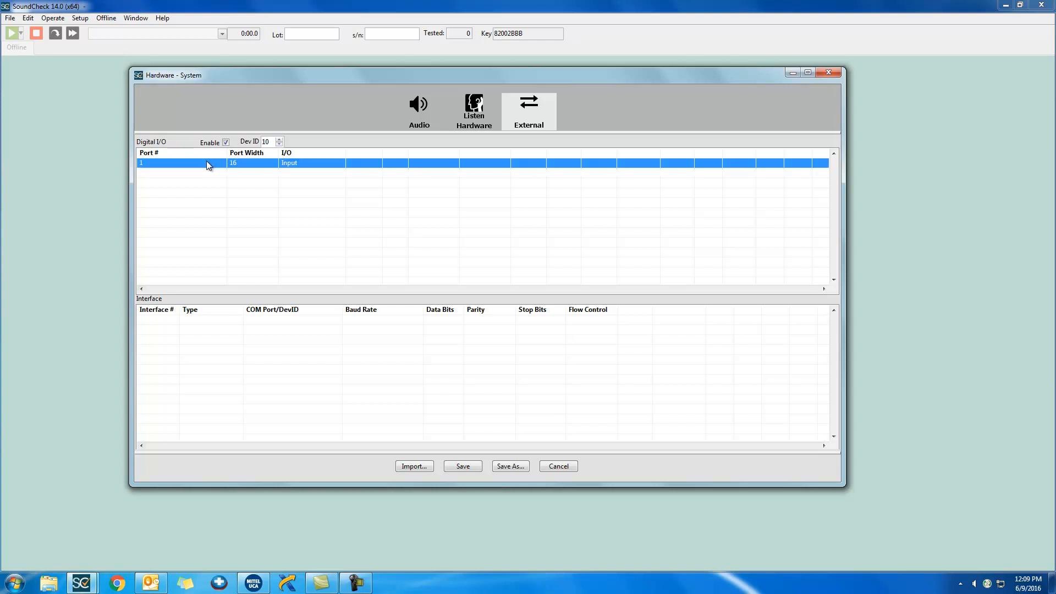
- Set the I/O direction of digital port 1 to Output
click(307, 165)
click(308, 168)
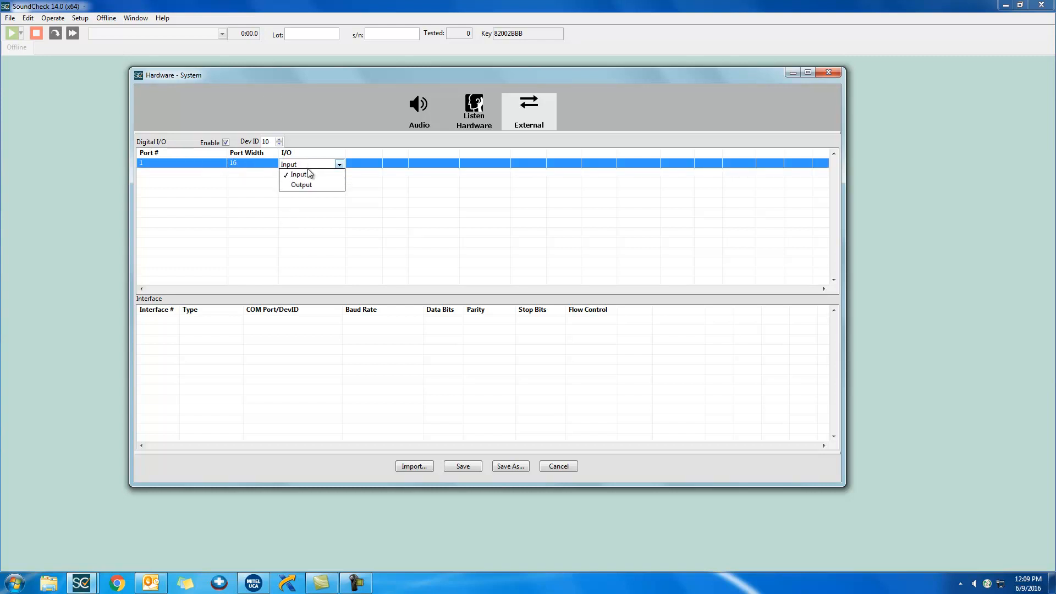
click(306, 184)
click(245, 206)
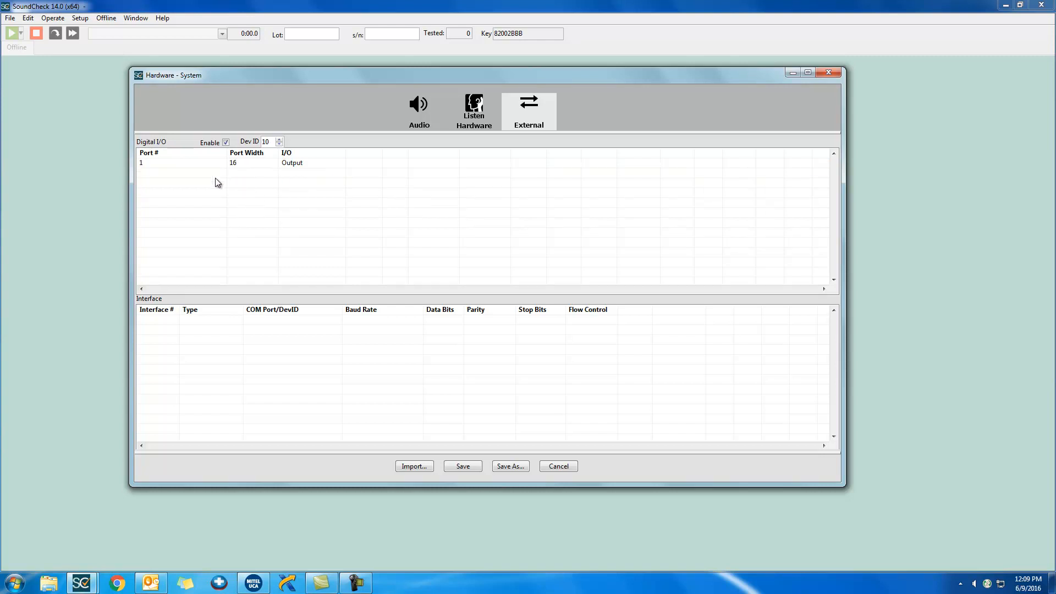
- Add a second digital I/O port and duplicate ports 1 and 2 together
right_click(205, 176)
click(246, 183)
click(184, 164)
shift+click(189, 174)
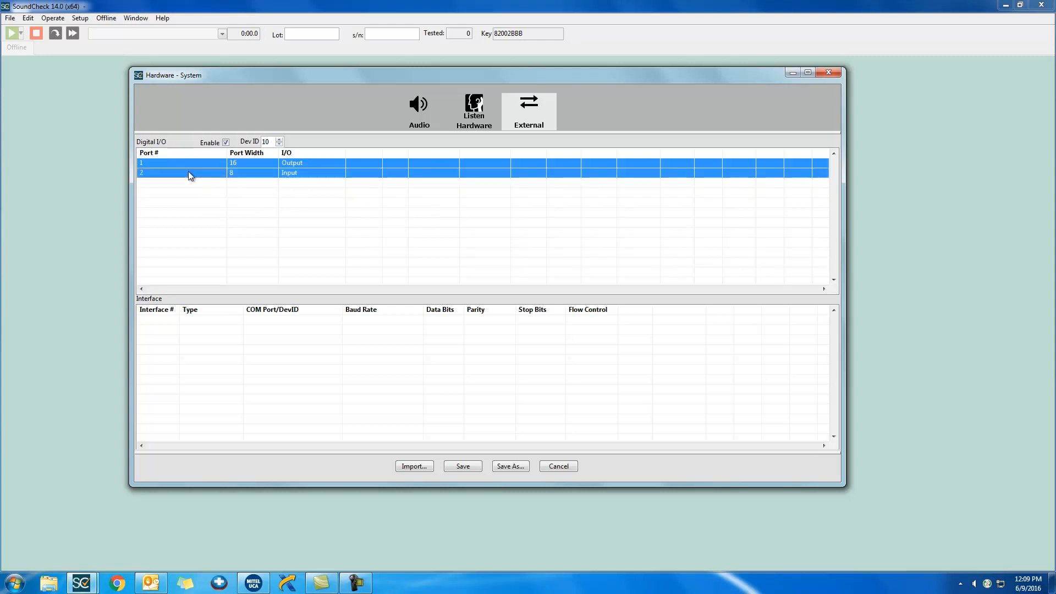
right_click(189, 173)
click(252, 198)
click(273, 243)
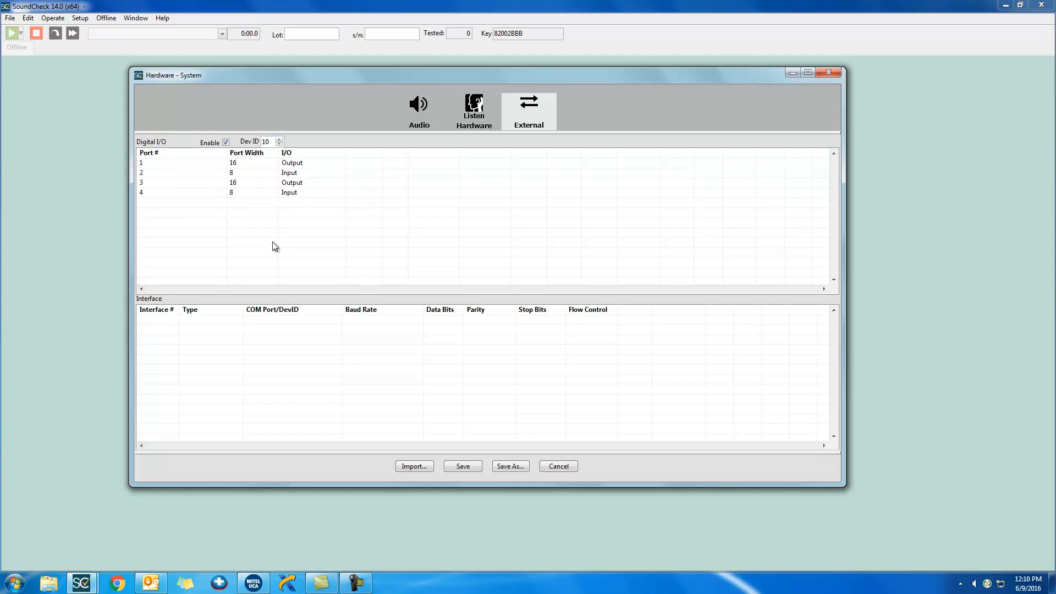
- Add an external interface to the empty Interface table
right_click(274, 345)
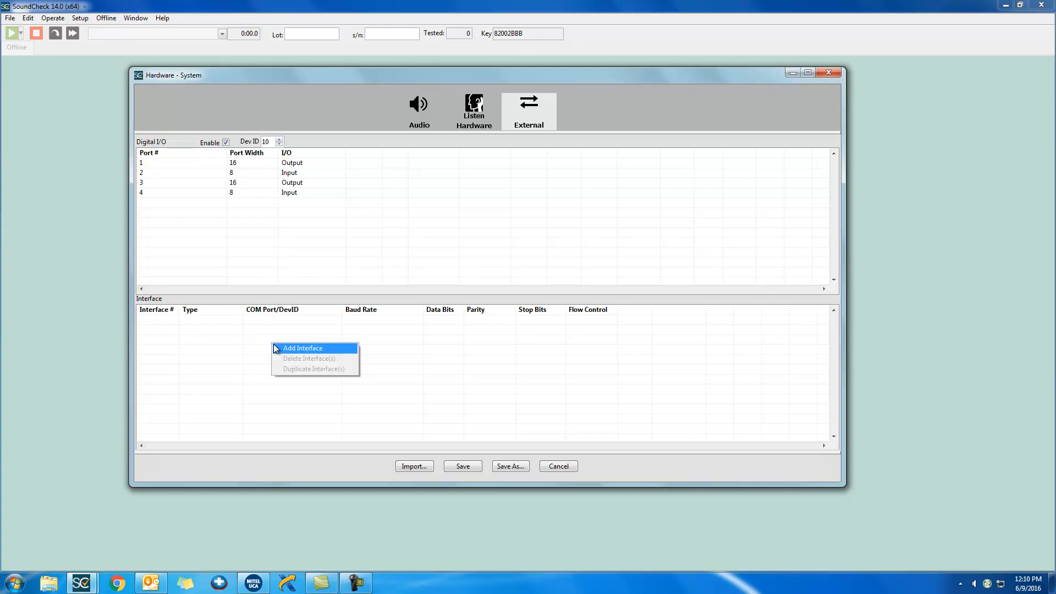
click(332, 349)
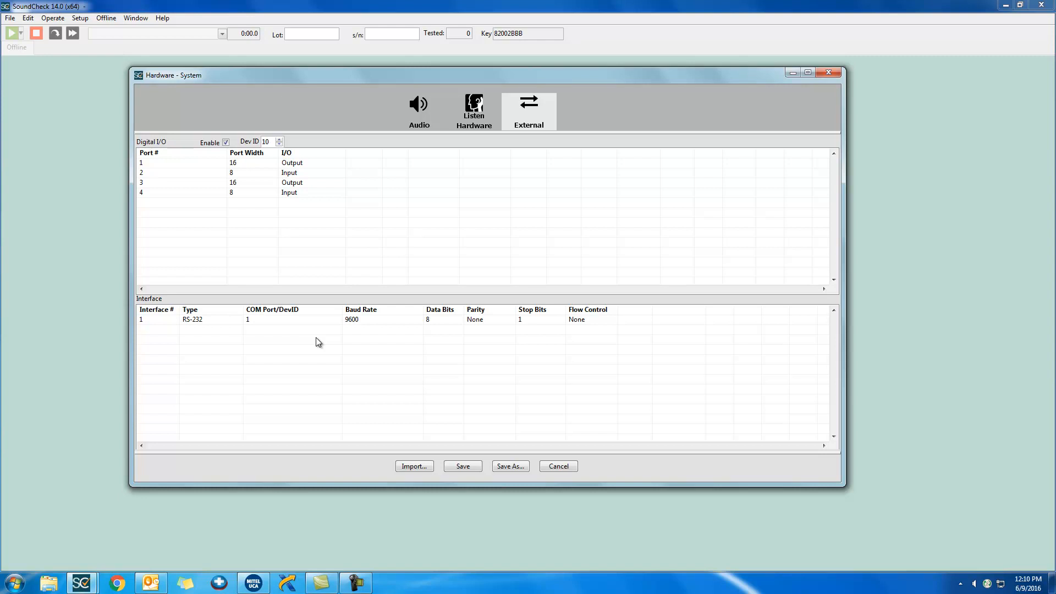
- Try the Footswitch and Buzzer types on interface 1
click(235, 323)
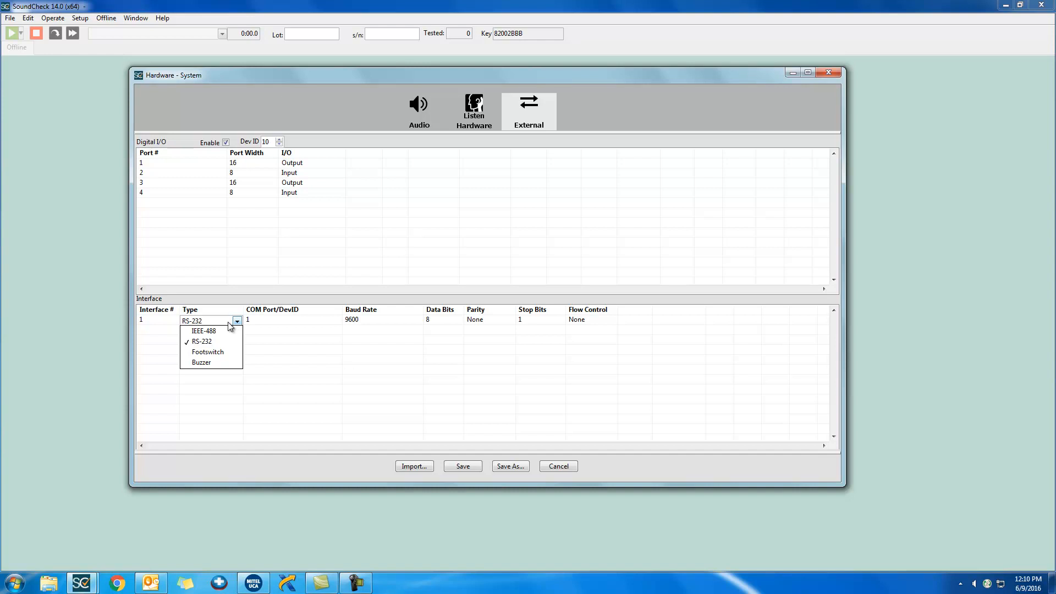
click(230, 355)
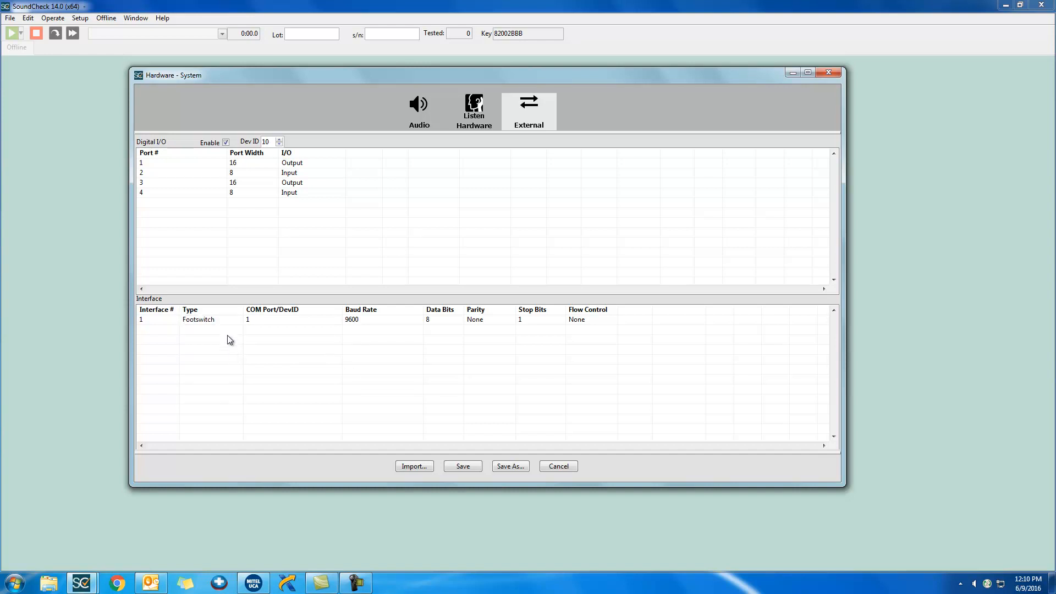
click(231, 322)
click(234, 363)
- Set the type of interface 1 to IEEE-488 and add a second interface
click(234, 321)
click(233, 332)
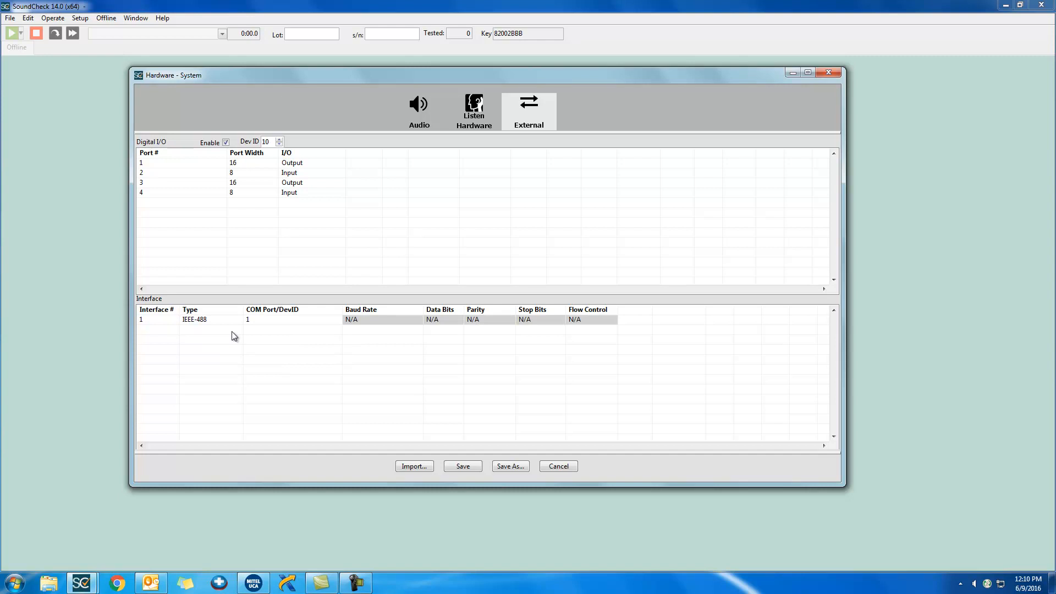
right_click(232, 337)
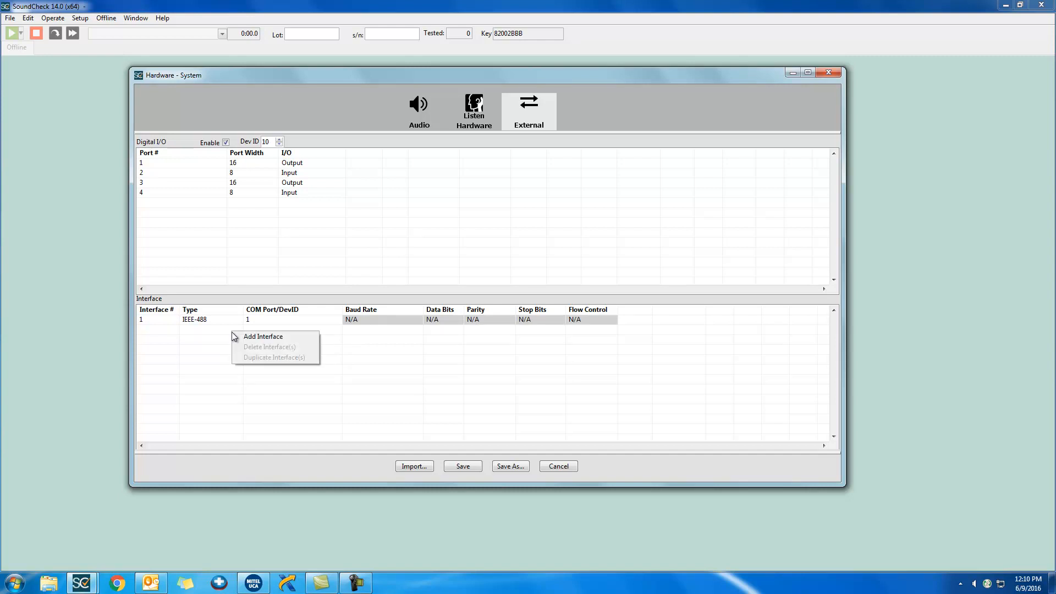
click(302, 340)
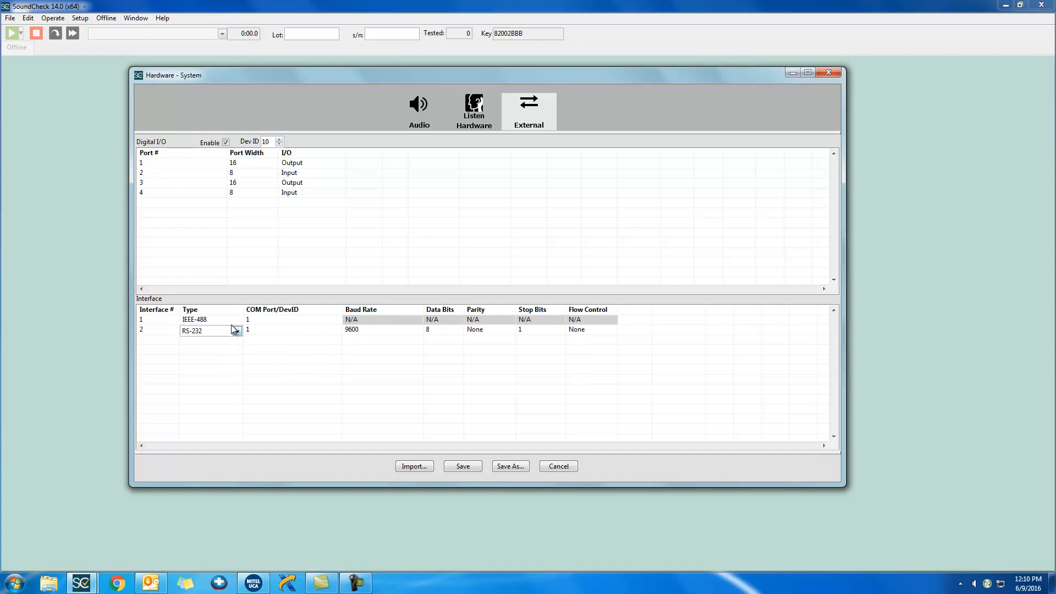
- Duplicate interfaces 1 and 2 together in the Interface table
click(155, 321)
shift+click(157, 329)
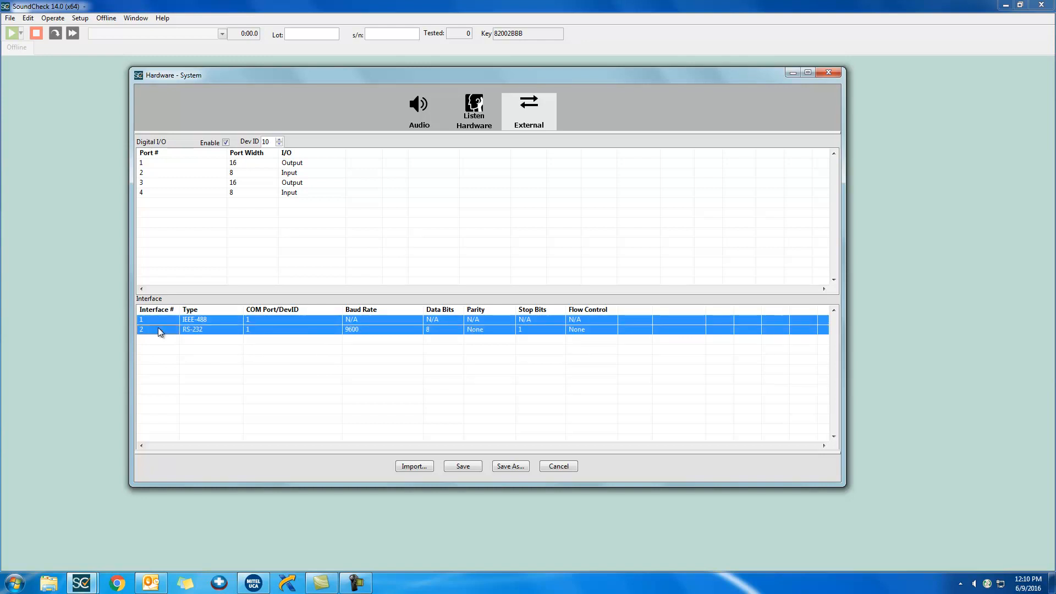
right_click(158, 329)
click(242, 357)
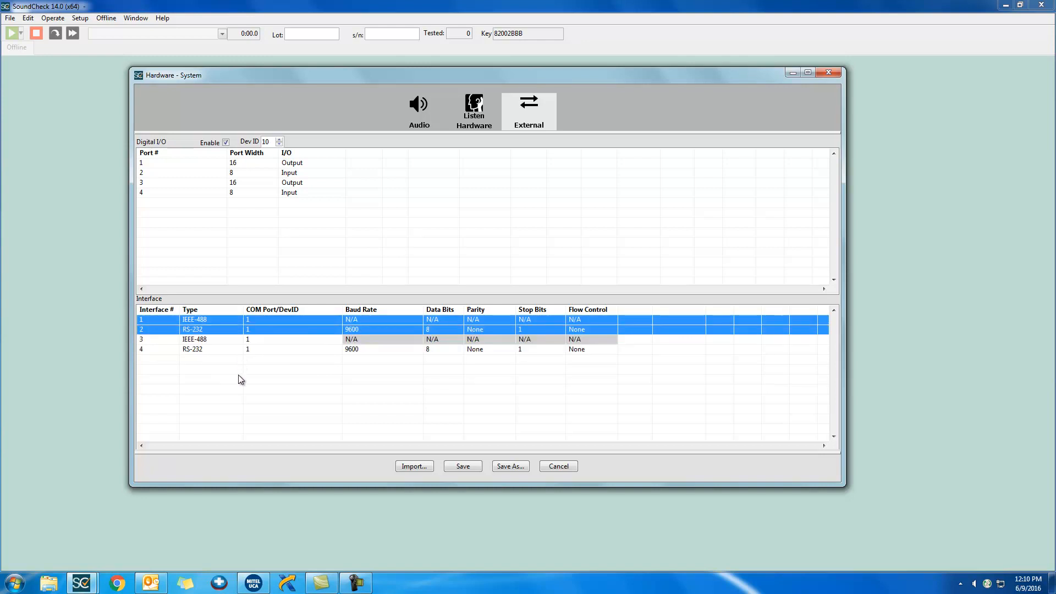
click(239, 374)
- Delete the RS-232 interface numbered 2 from the Interface table
click(170, 330)
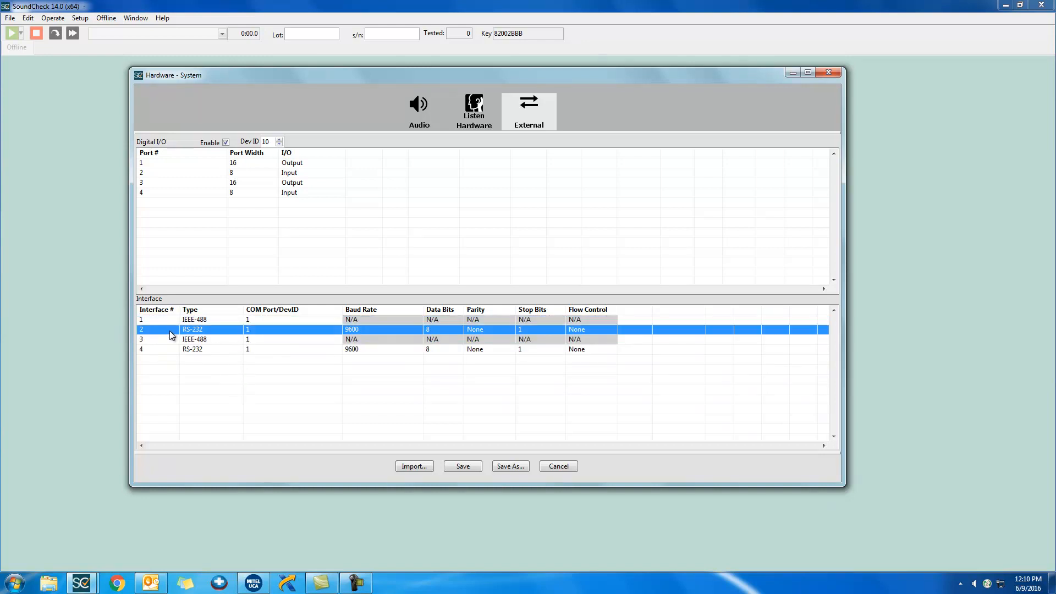
right_click(170, 331)
click(193, 344)
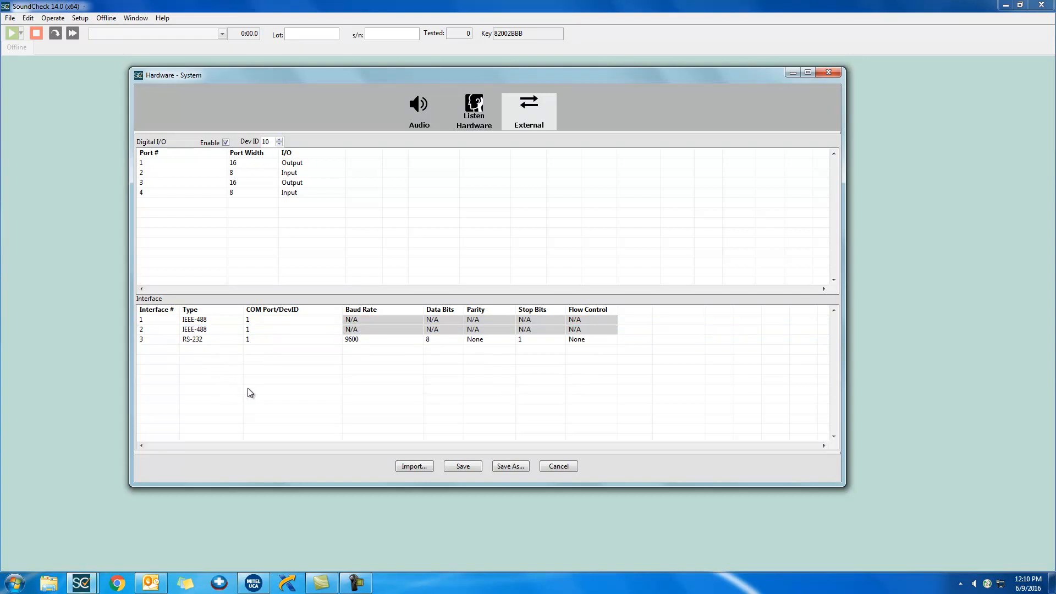
- Set the COM Port/DevID of the RS-232 interface to 15
click(267, 338)
double_click(256, 338)
text(5)
key(Return)
click(244, 342)
- Set the RS-232 interface's baud rate to 500 and its data bits to 4
click(378, 336)
double_click(370, 341)
text(500)
key(Return)
click(427, 339)
double_click(428, 339)
text(4)
key(Return)
- Examine the parity, stop bits and flow control choices available for the RS-232 interface
click(504, 341)
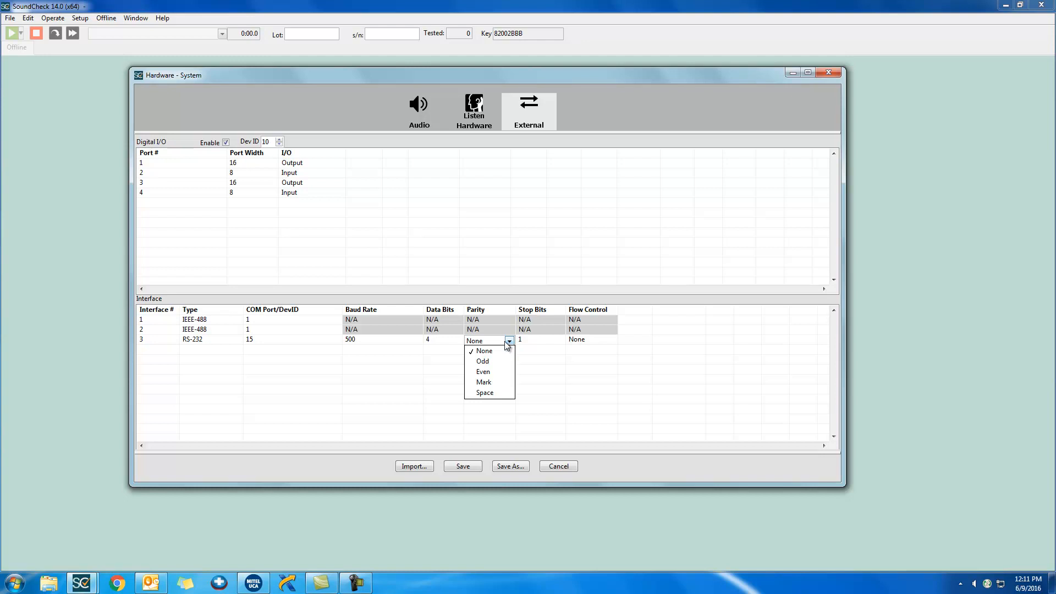
click(540, 339)
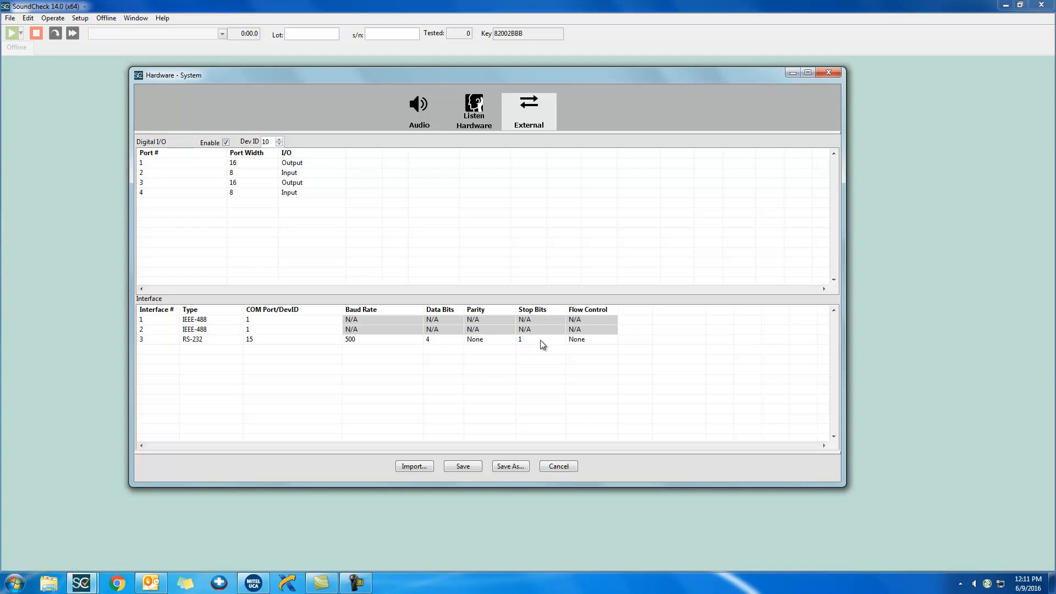
click(548, 340)
click(610, 340)
click(611, 341)
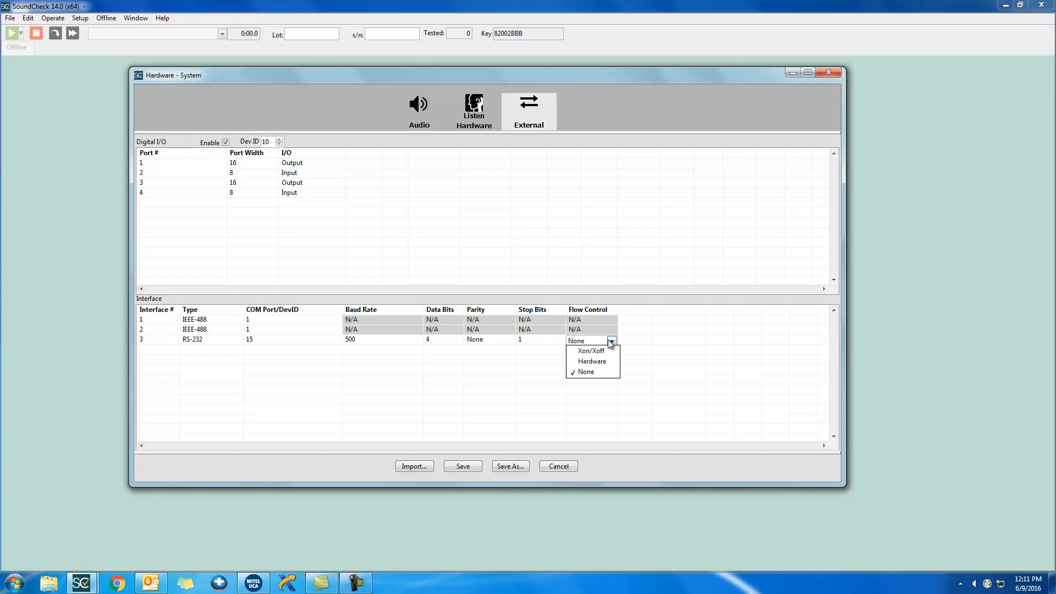
click(511, 376)
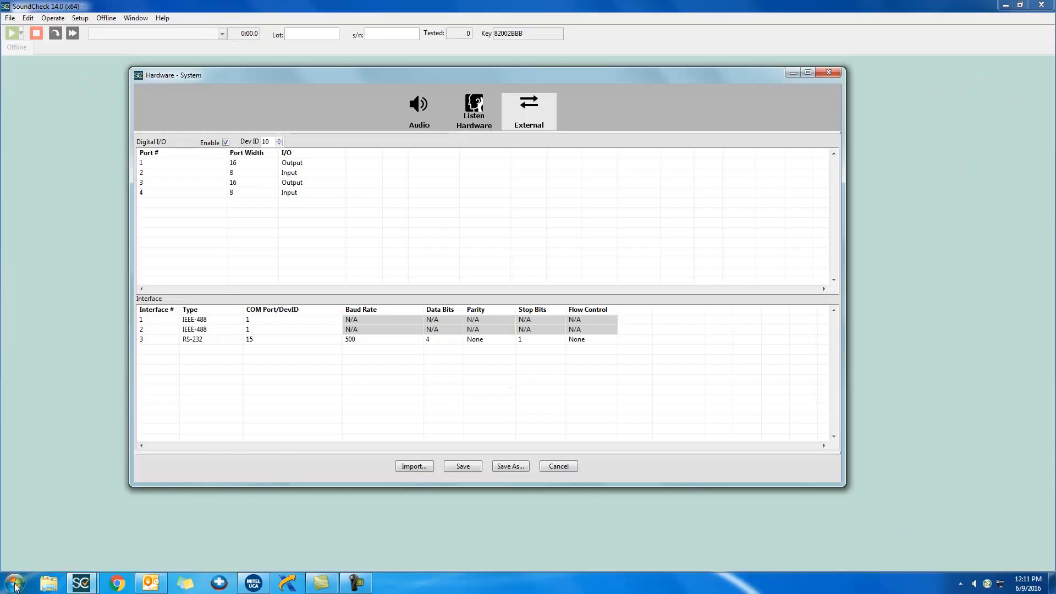
- Switch to Windows Computer Management and list the computer's COM and LPT ports in Device Manager
click(15, 583)
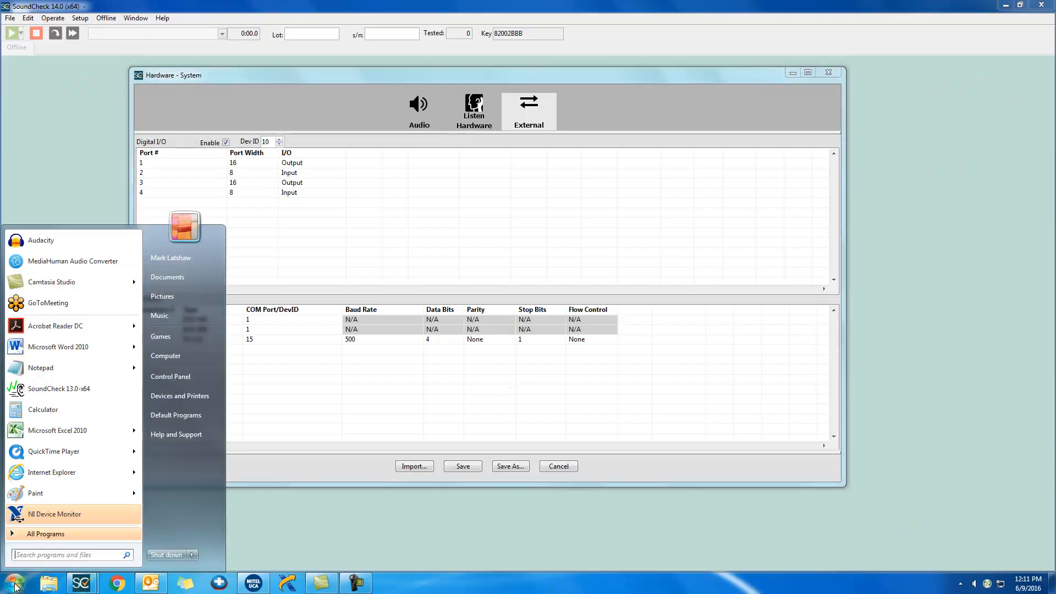
right_click(196, 358)
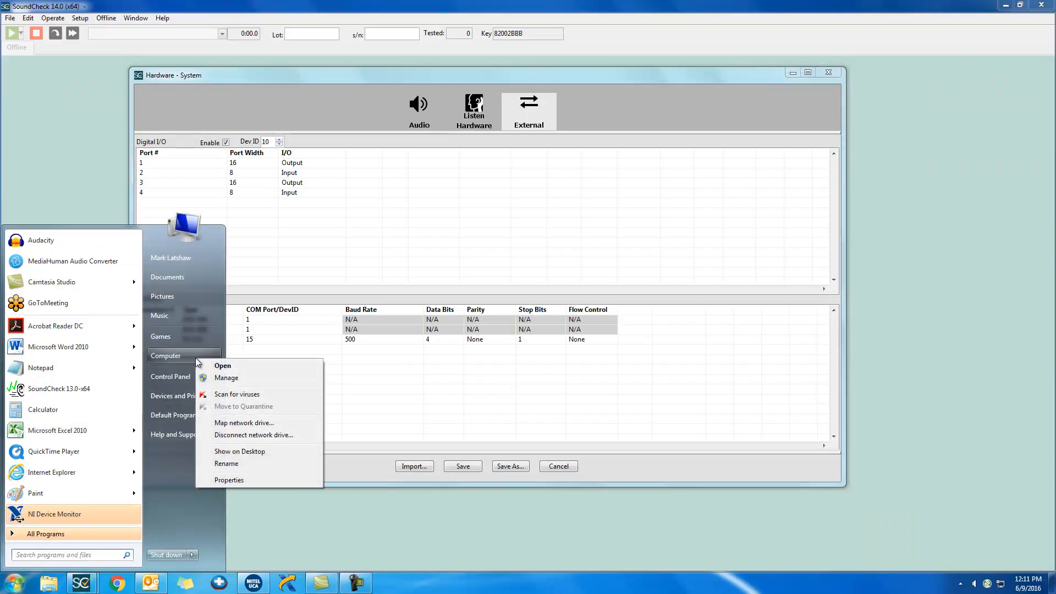
click(252, 378)
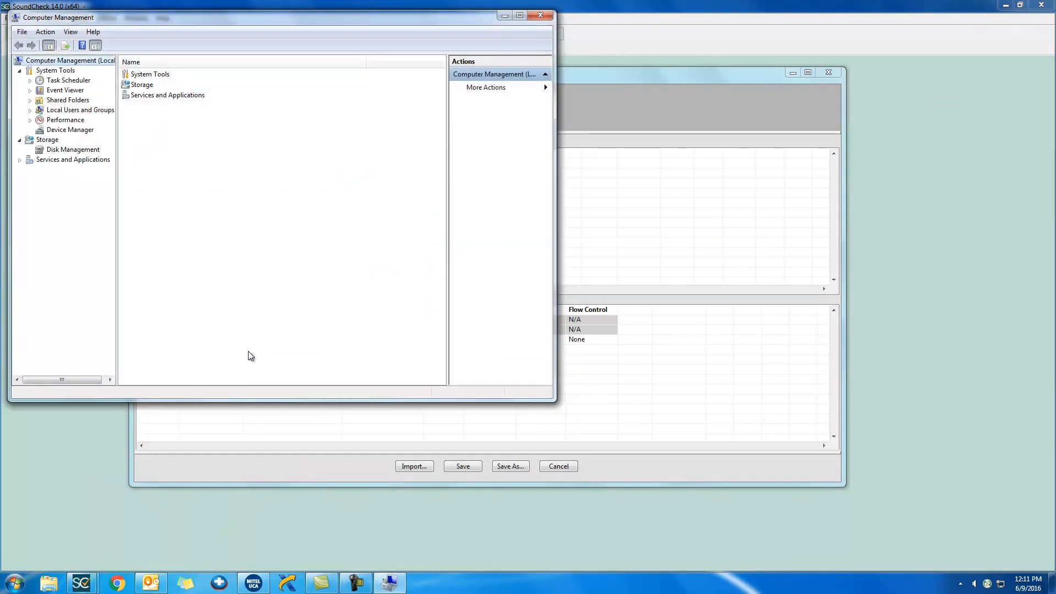
click(89, 133)
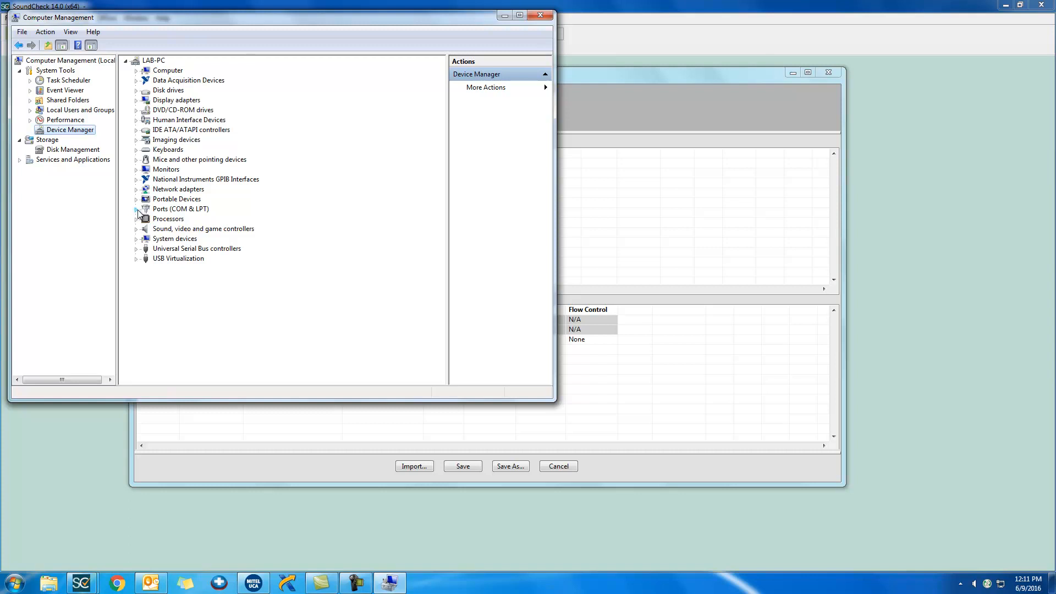
click(136, 209)
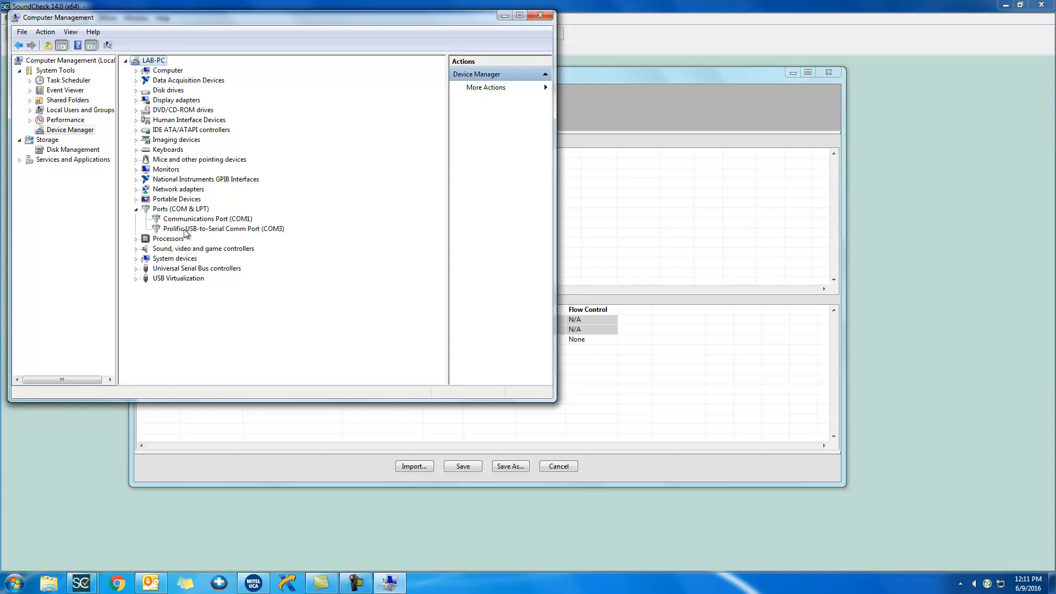
- Examine the port settings of Communications Port (COM1) and close its properties
double_click(212, 220)
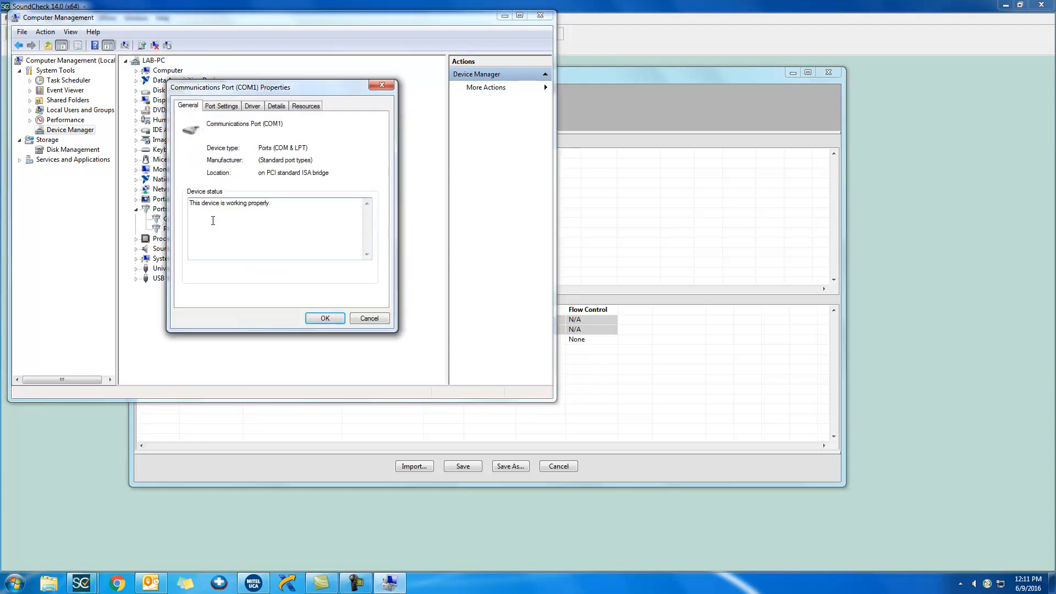
click(228, 106)
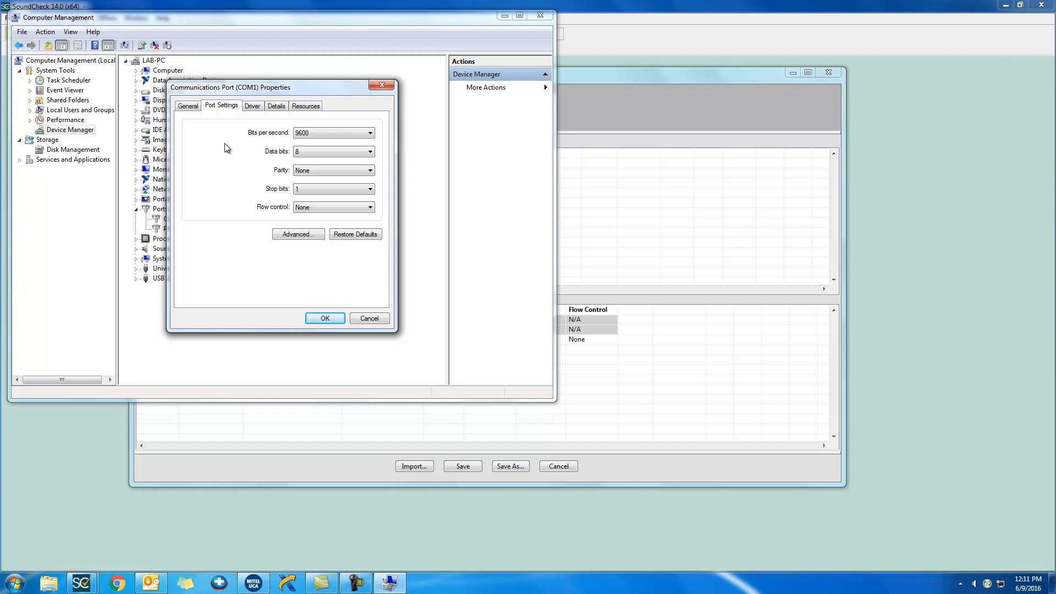
click(325, 318)
- Return to SoundCheck's hardware setup and set the RS-232 interface's COM Port/DevID to 1
click(665, 248)
click(278, 340)
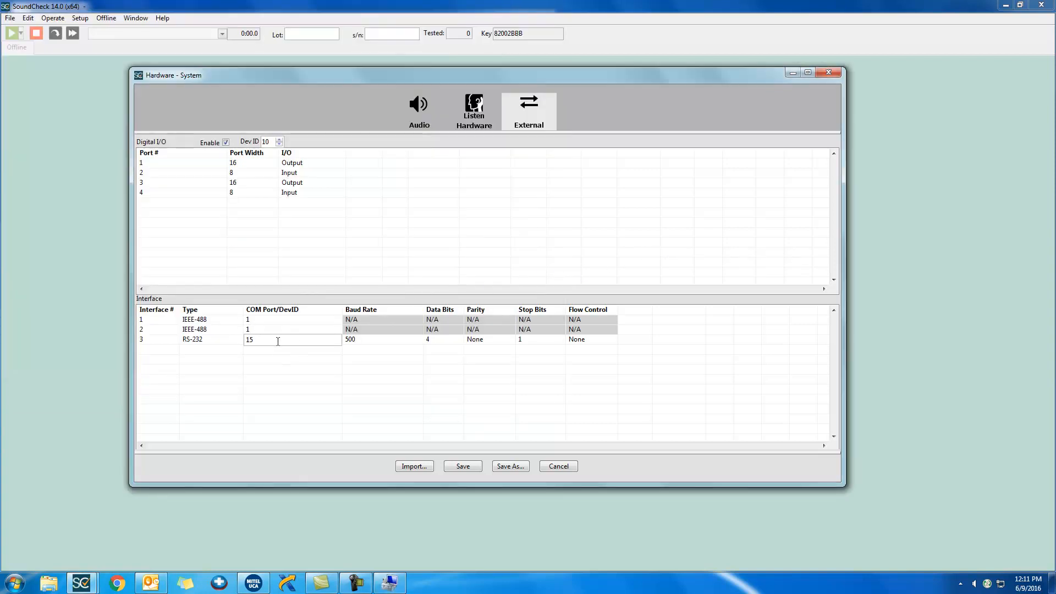
double_click(277, 340)
text(1)
- Set the RS-232 interface's baud rate to 9600 and its data bits to 8
double_click(370, 342)
text(9600)
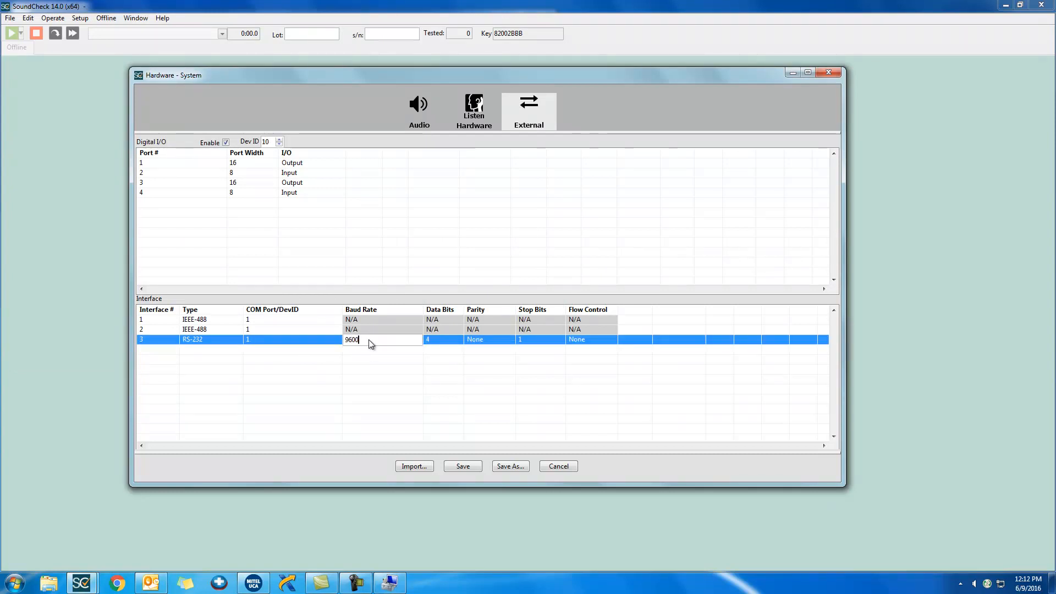
double_click(440, 340)
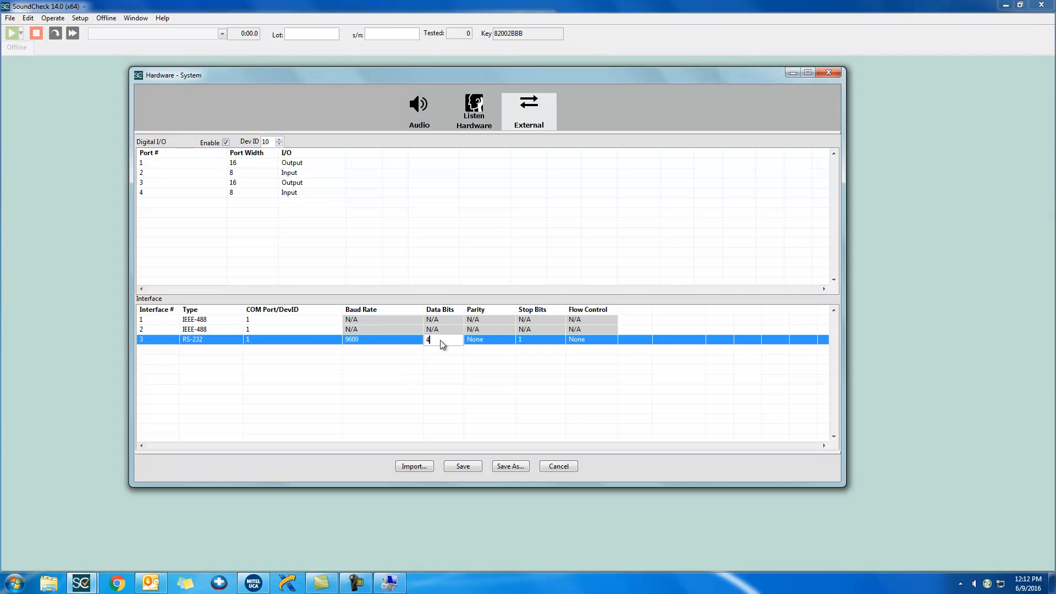
text(8)
click(447, 373)
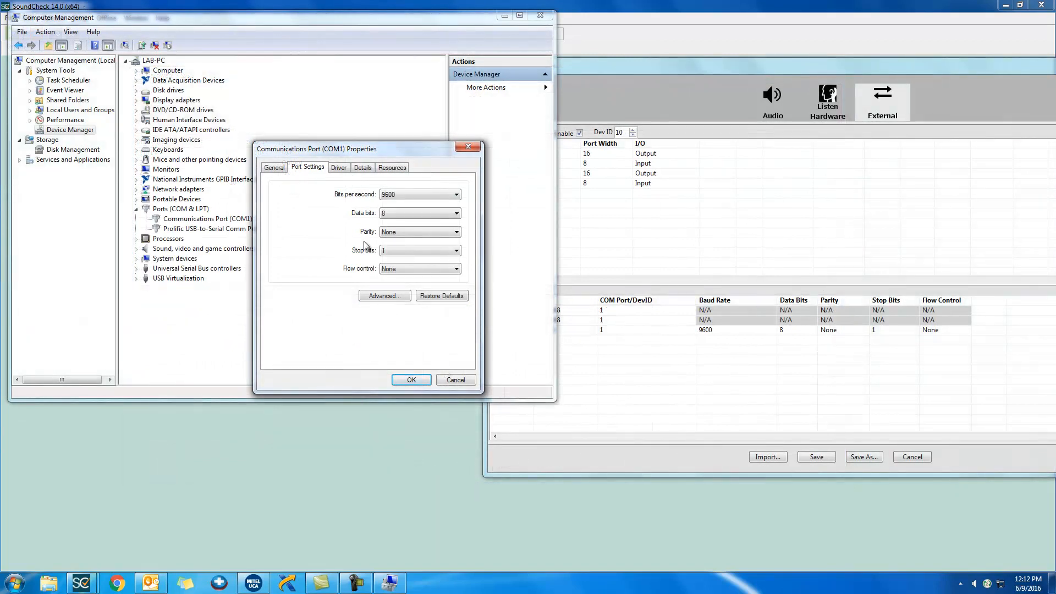
- Close the COM1 properties and view the port settings of the Prolific USB-to-Serial Comm Port (COM3)
click(412, 380)
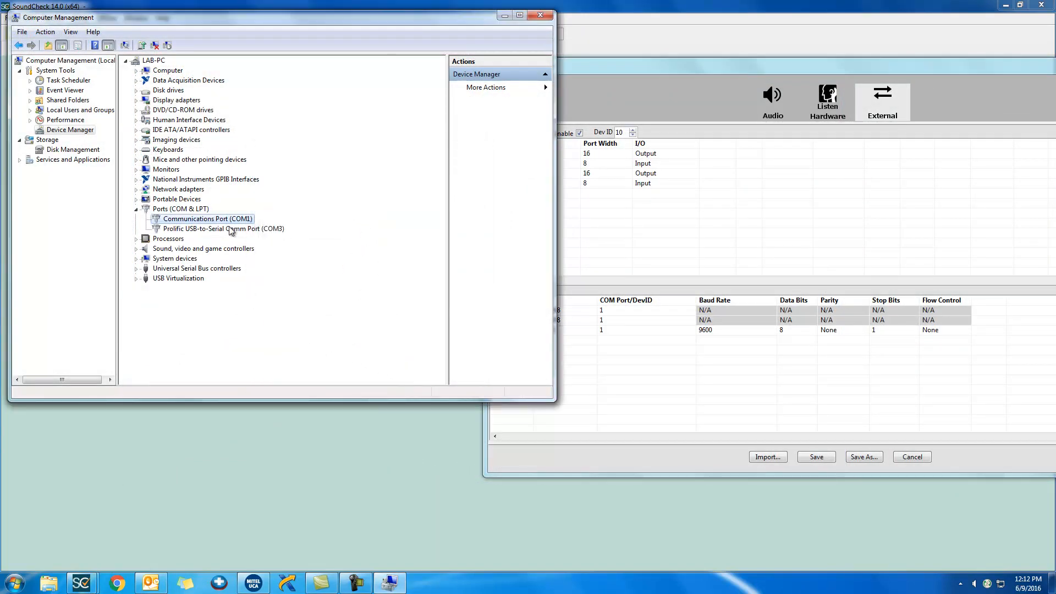
click(196, 230)
double_click(196, 231)
click(302, 168)
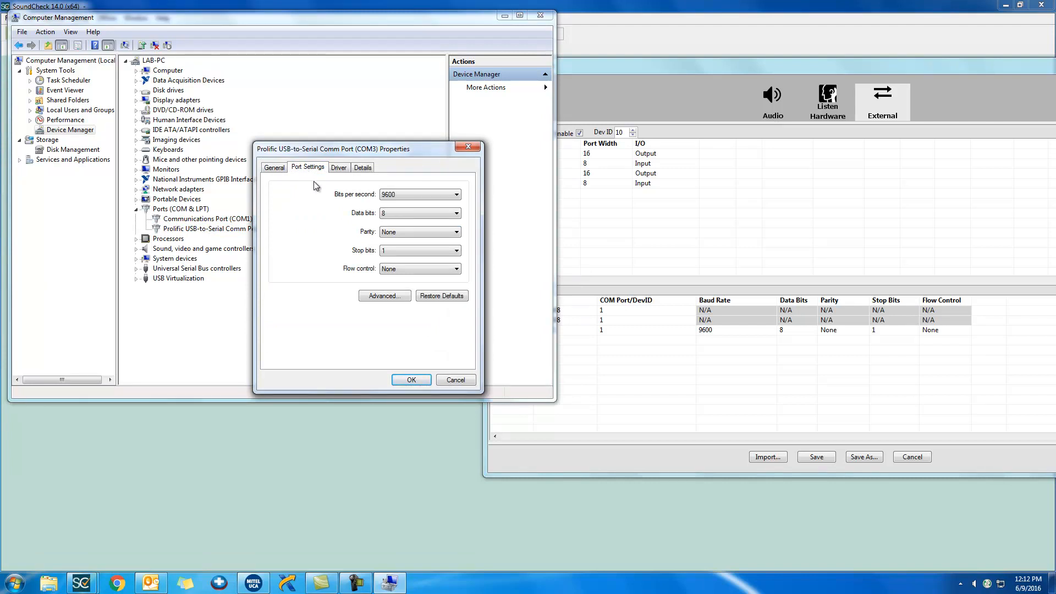
- Return to SoundCheck's hardware setup, duplicate the RS-232 interface and set the duplicate's COM Port/DevID to 3
drag(620, 68, 335, 69)
right_click(223, 333)
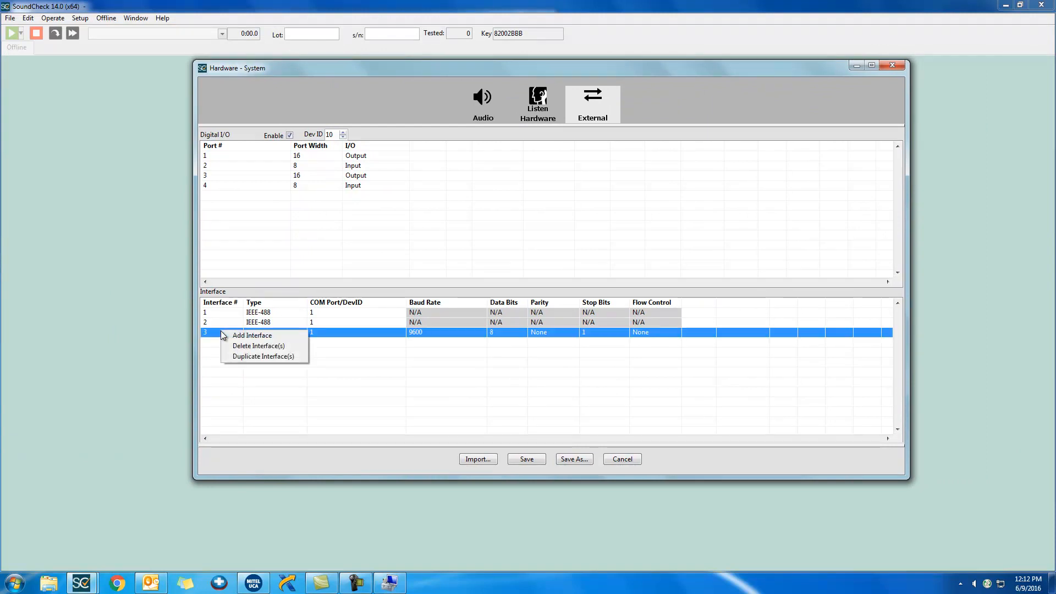
click(263, 357)
click(342, 342)
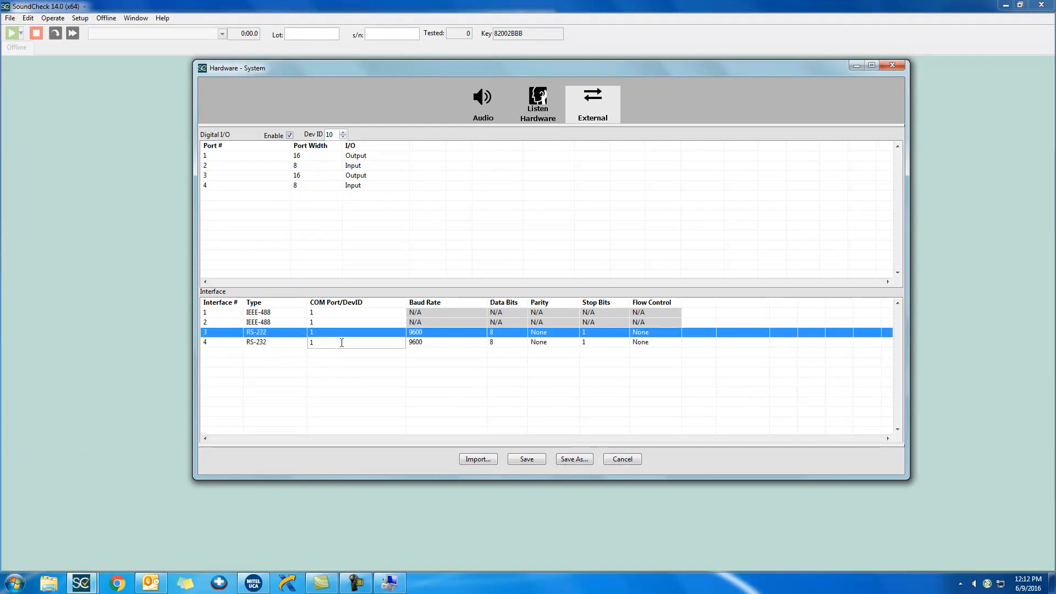
double_click(342, 342)
text(3)
key(Return)
click(380, 399)
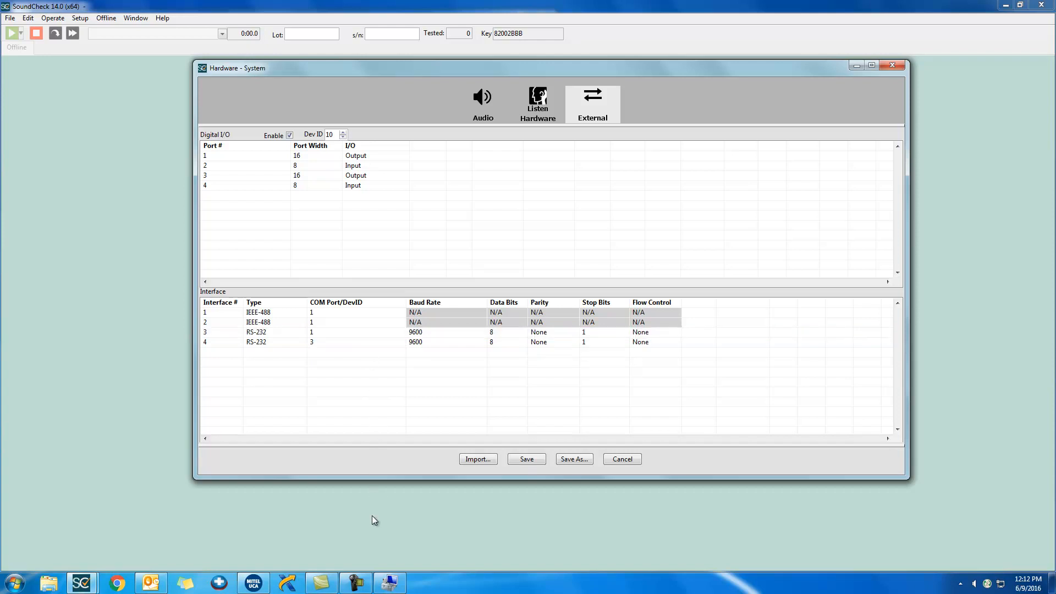
- Switch to Computer Management and examine the devices listed under National Instruments GPIB Interfaces and Data Acquisition Devices
click(334, 498)
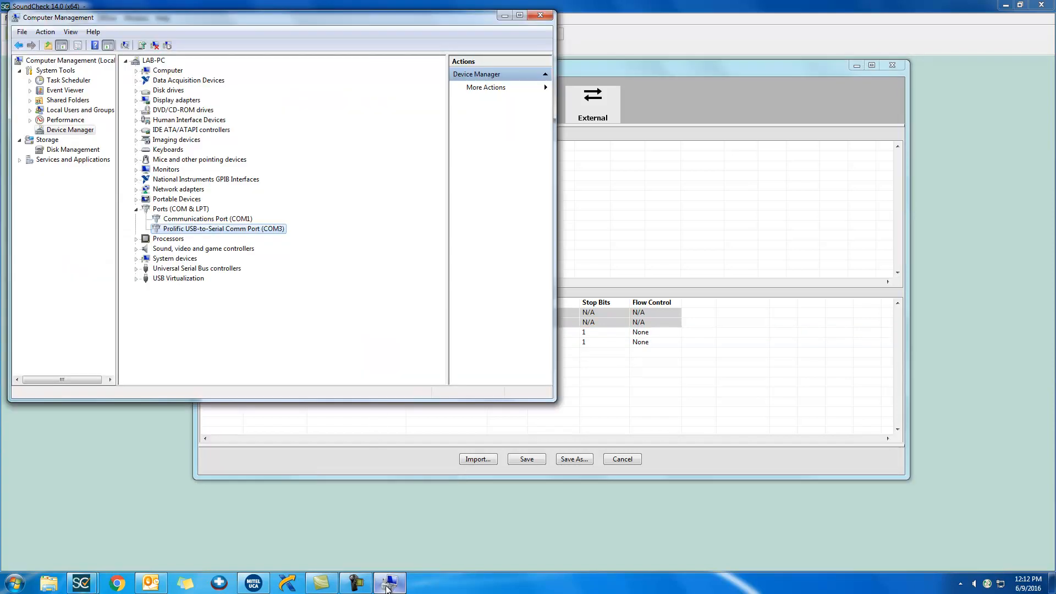
click(135, 180)
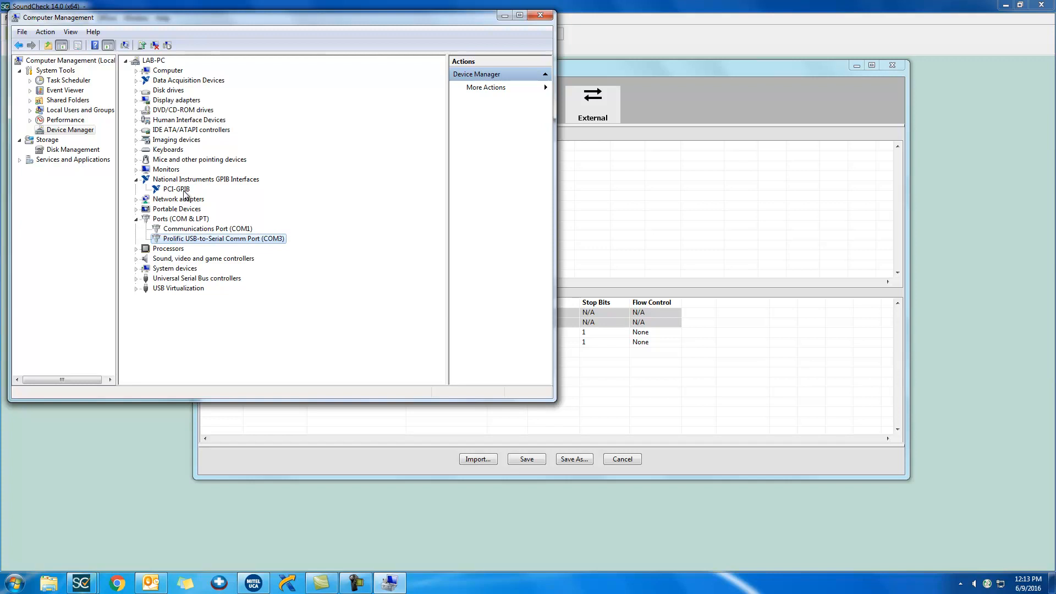
click(137, 81)
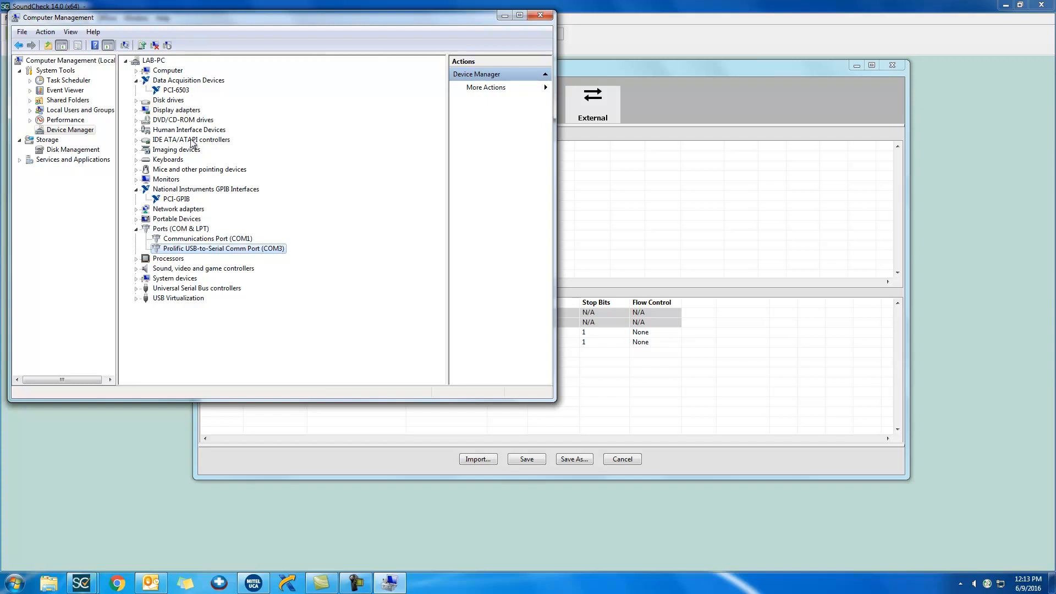
click(174, 199)
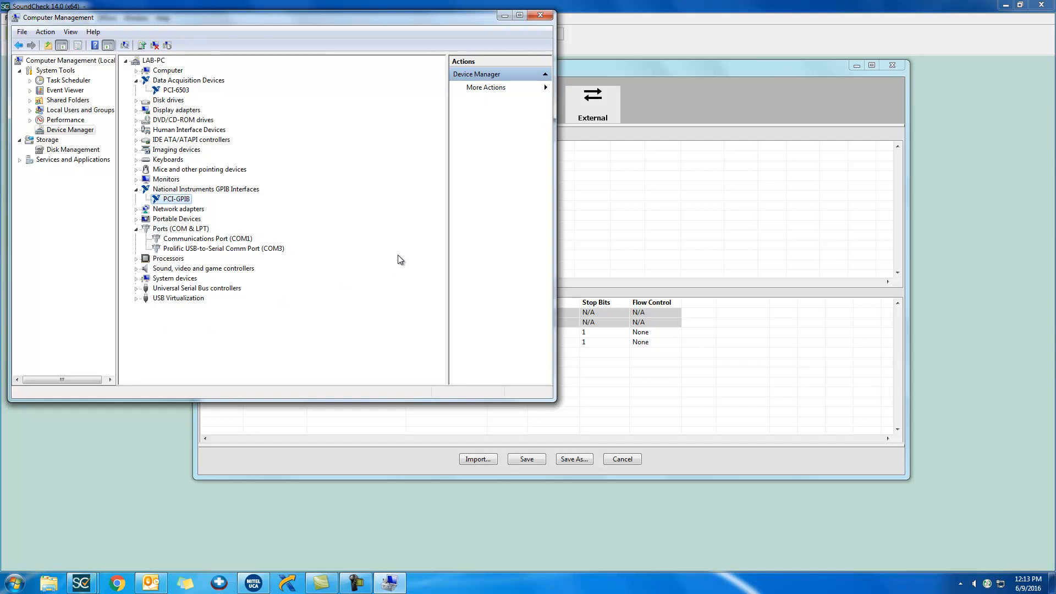
- Switch to Measurement & Automation Explorer and examine the COM1 port and NI PCI-6503 entries among the devices and interfaces
click(286, 583)
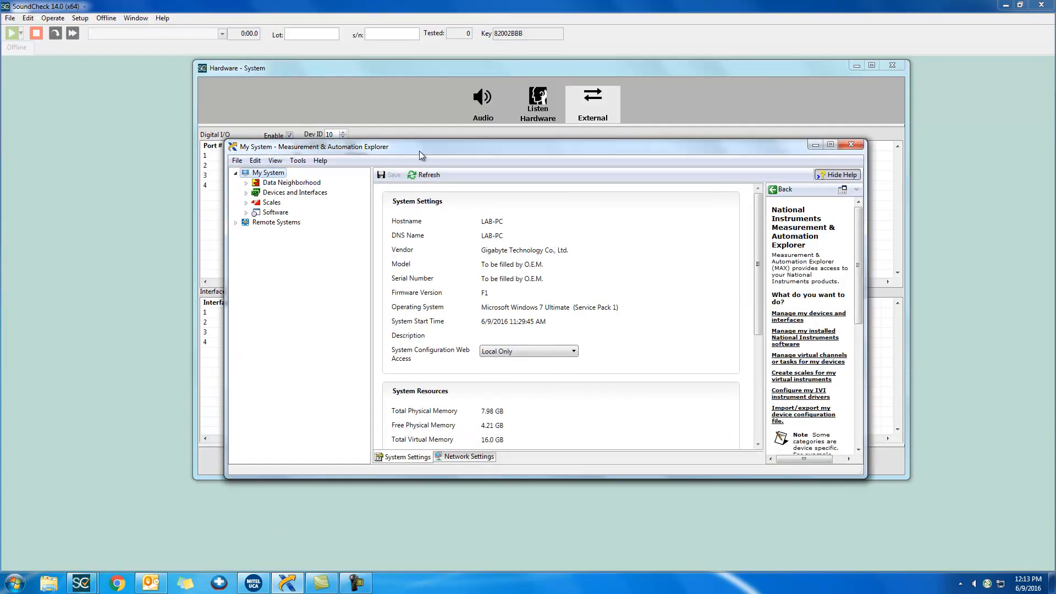
drag(420, 150, 421, 140)
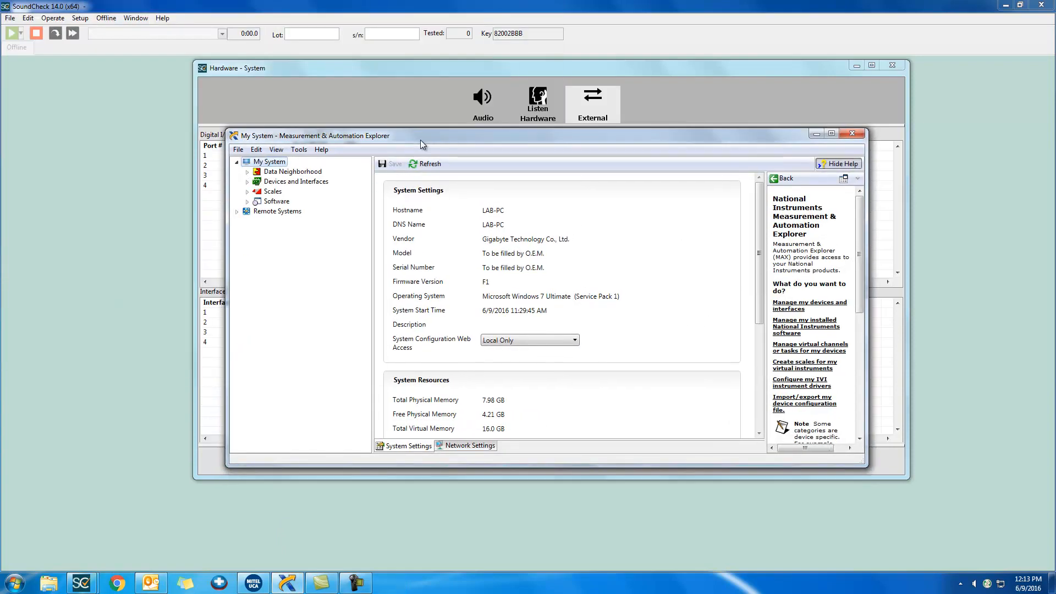
click(287, 188)
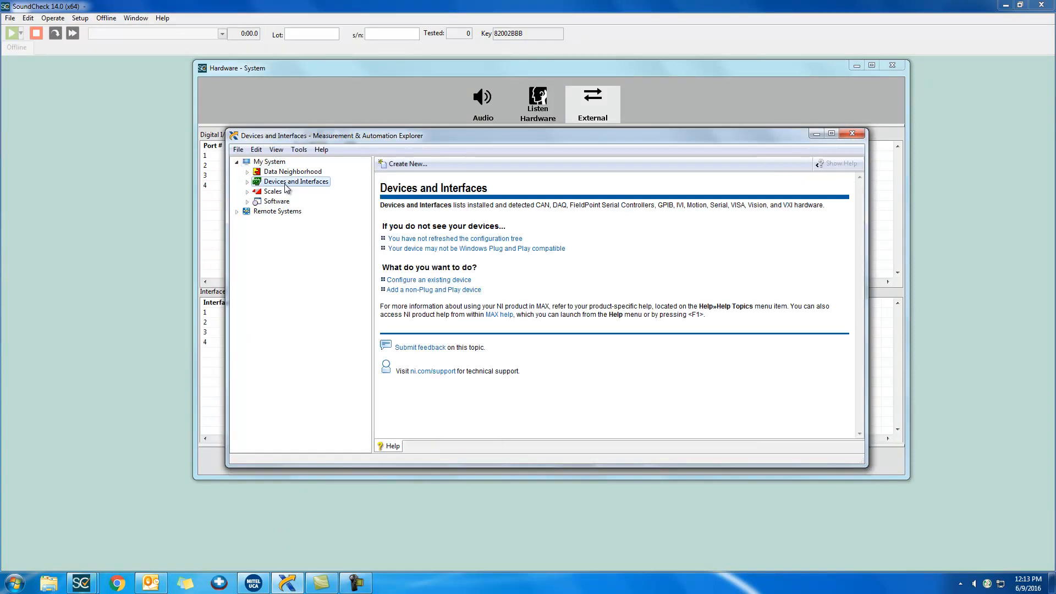
click(246, 182)
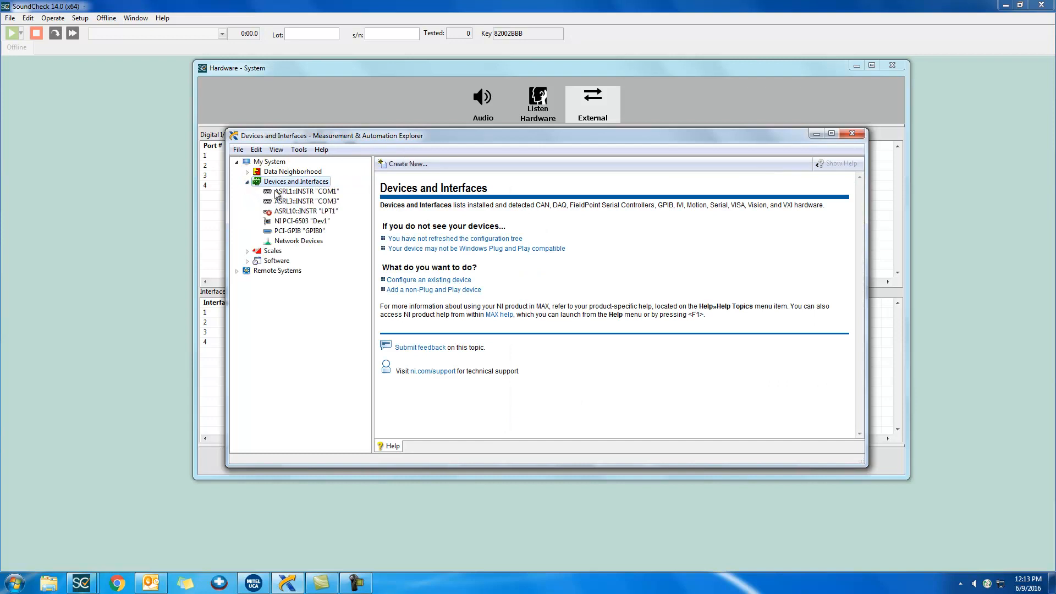
click(297, 193)
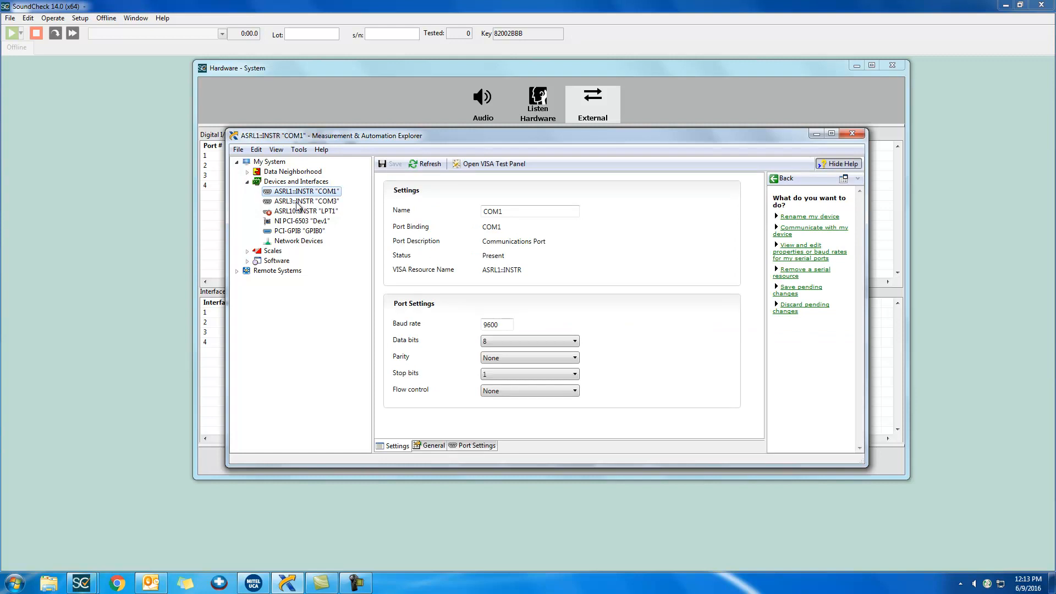
click(330, 221)
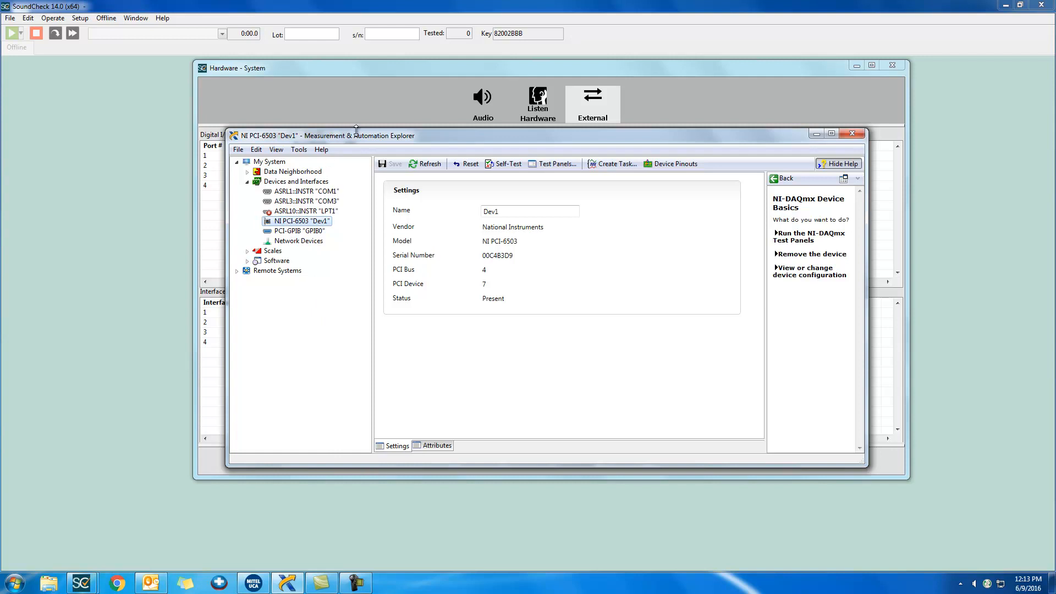
- Return to SoundCheck's hardware setup and set the digital I/O Dev ID to 1
drag(363, 136, 331, 170)
click(330, 134)
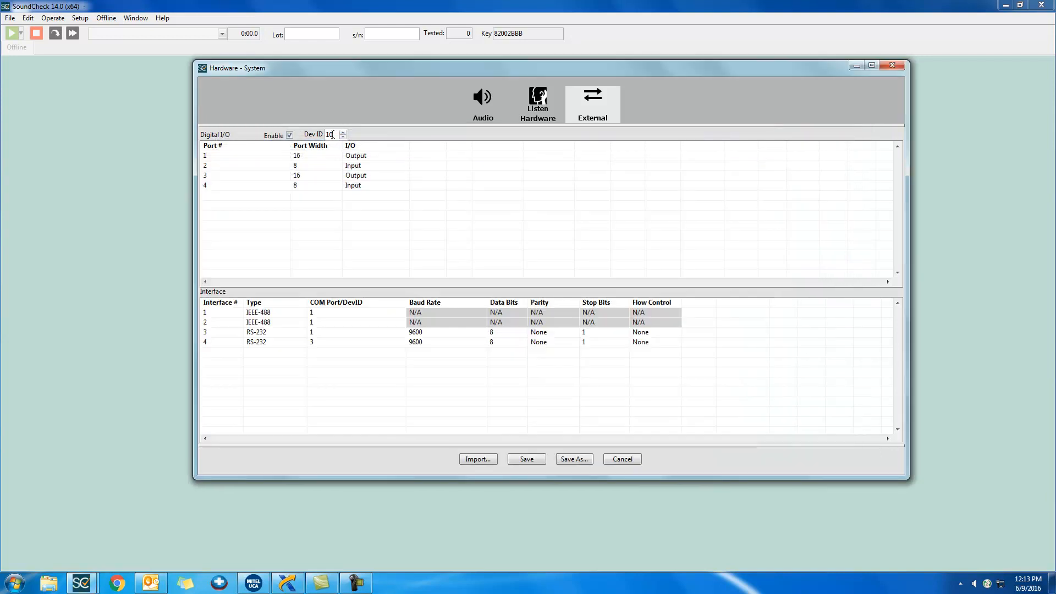
double_click(330, 134)
text(1)
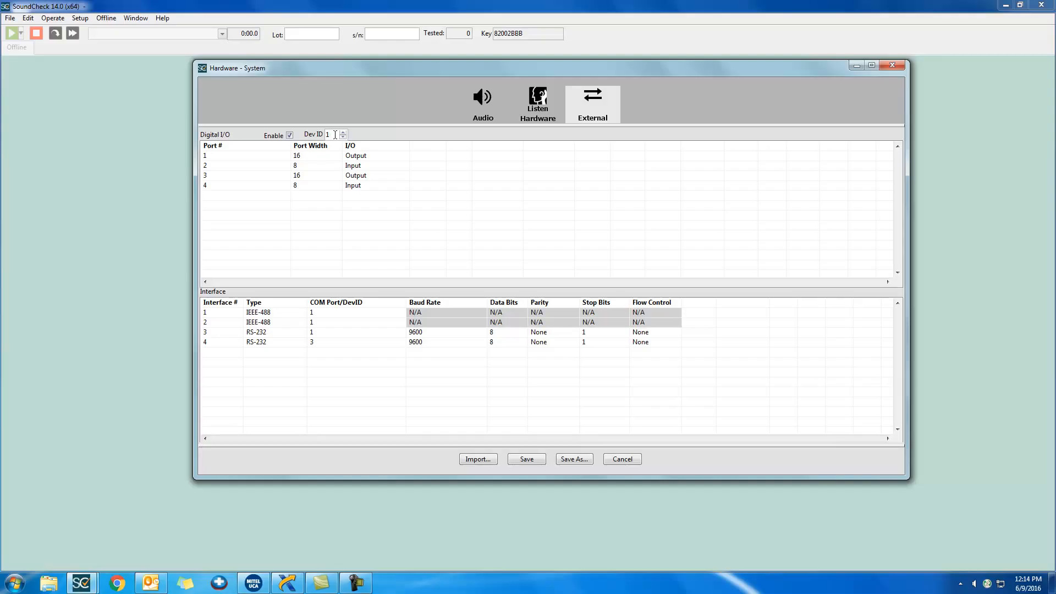
- Delete digital I/O port 4
click(265, 184)
right_click(265, 184)
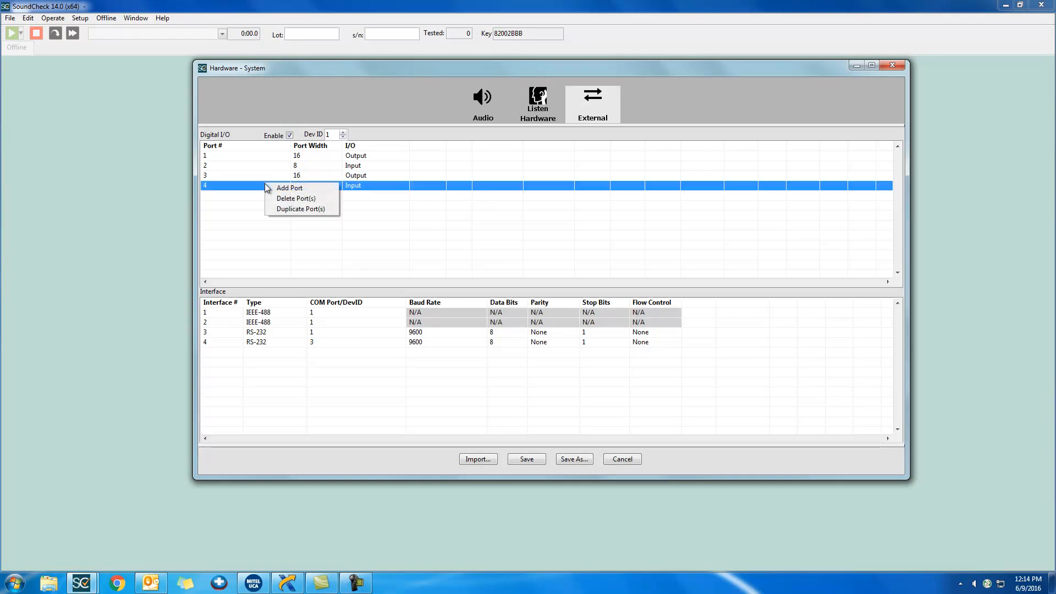
click(304, 200)
- Set the port width of digital I/O ports 1 and 3 to 8
click(312, 157)
double_click(312, 158)
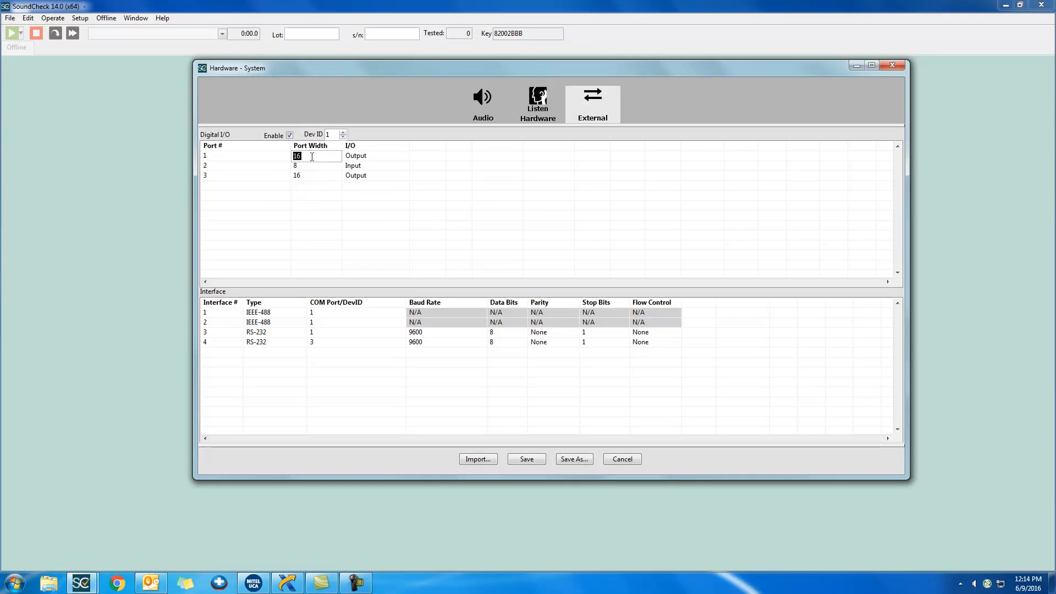
text(8)
double_click(312, 175)
text(8)
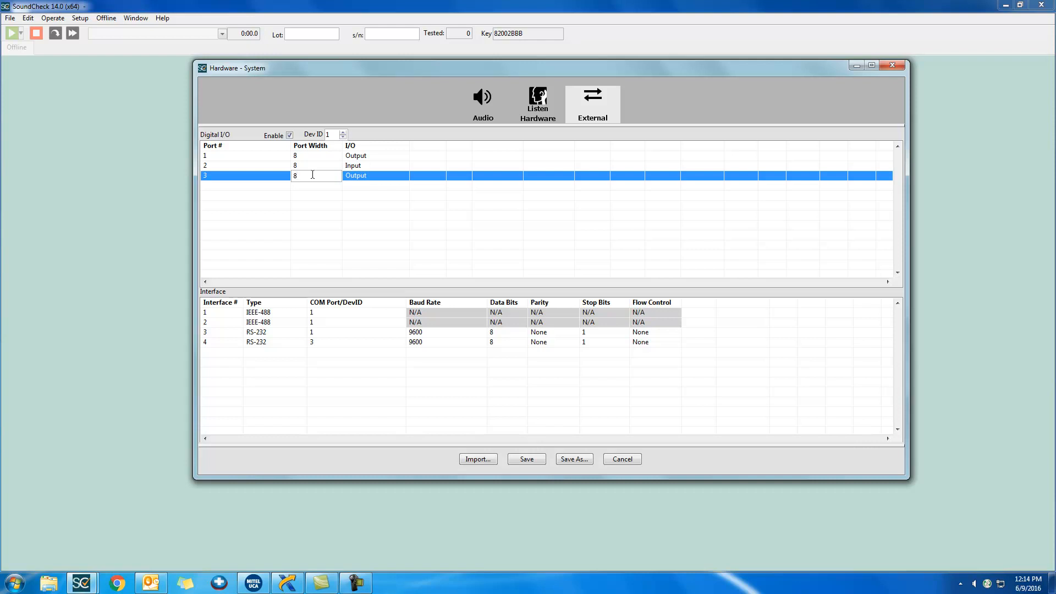
- Change the I/O direction of digital ports 1 and 3 to Input
click(357, 159)
click(371, 169)
click(376, 176)
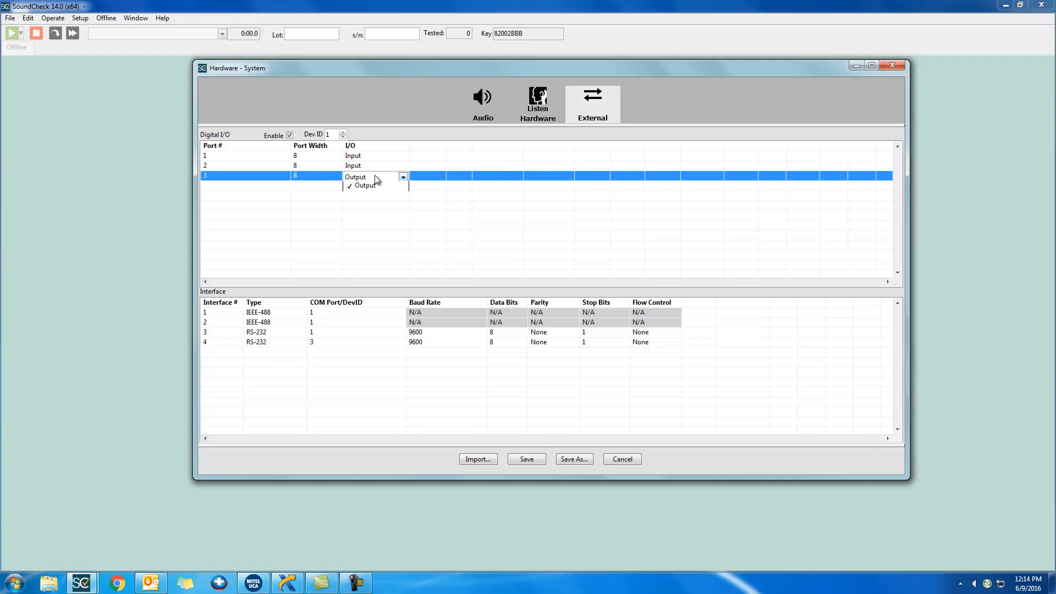
click(363, 188)
click(342, 209)
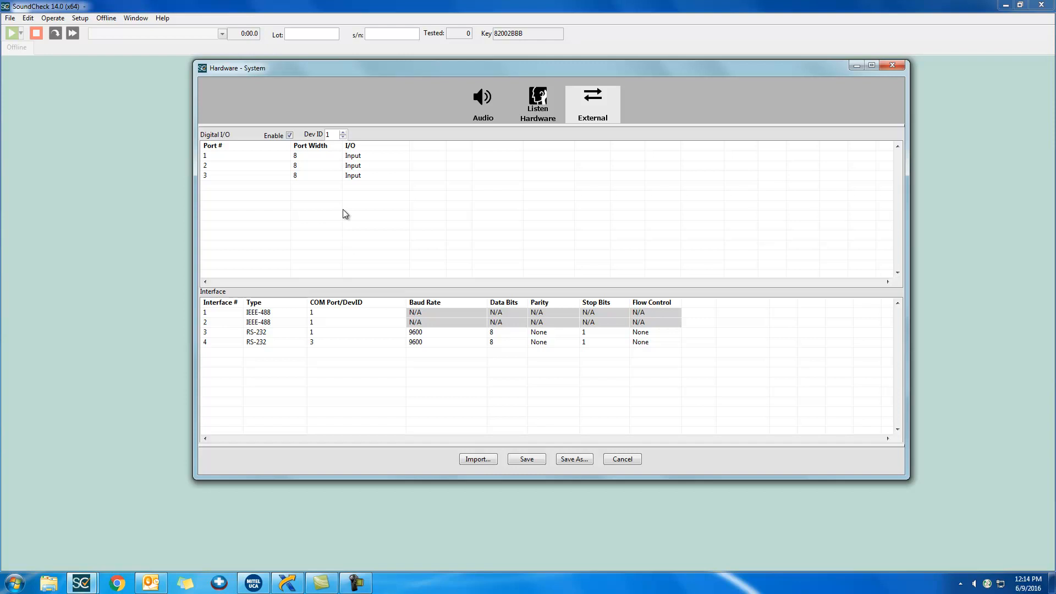
- Check the PCI-GPIB device's settings in Measurement & Automation Explorer and return to SoundCheck's hardware setup
click(287, 583)
click(274, 269)
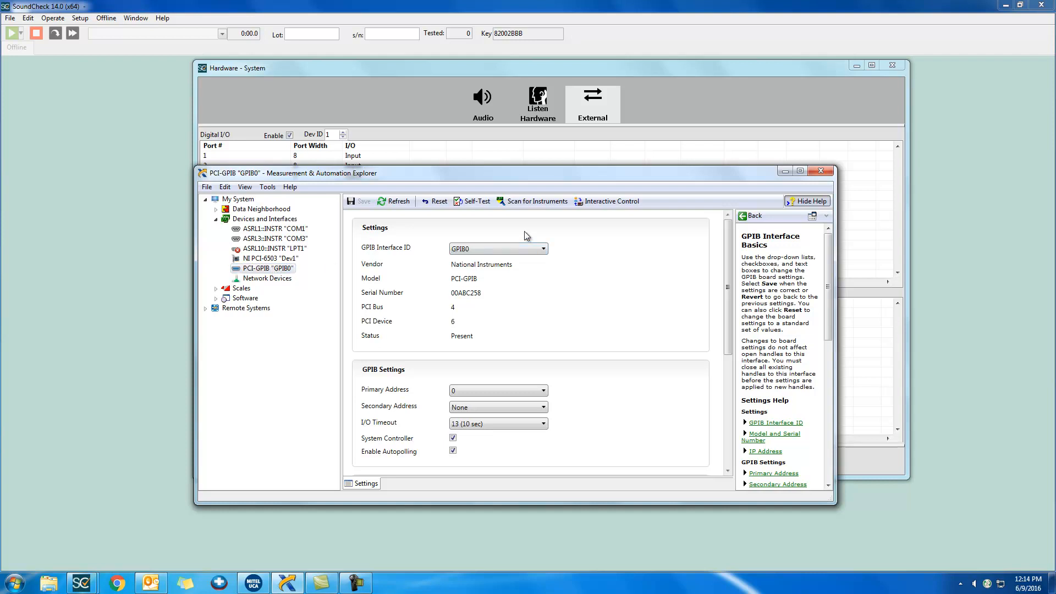
click(500, 160)
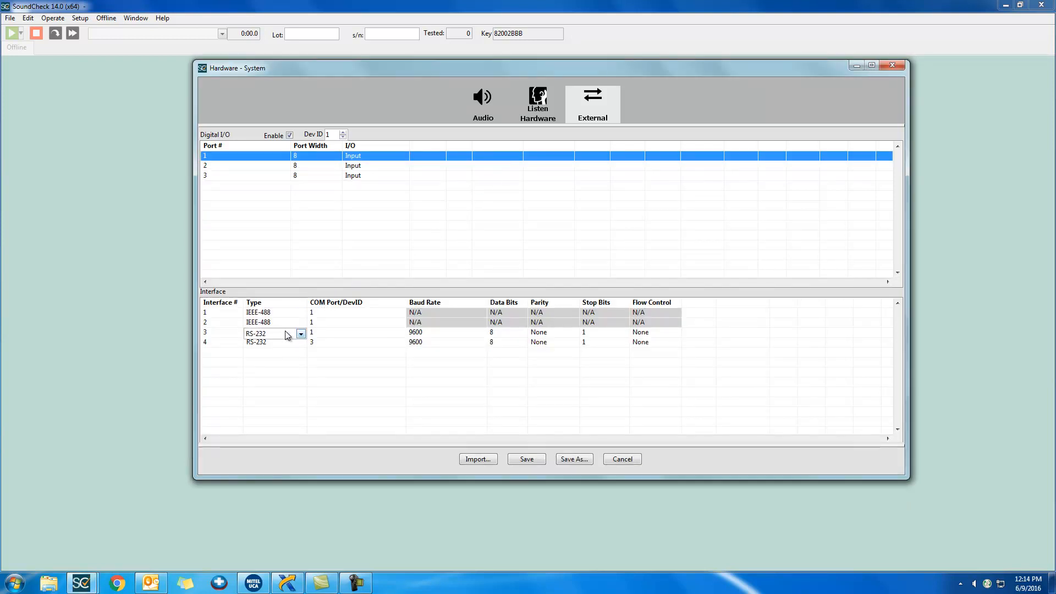
- Delete the first IEEE-488 interface and set the remaining IEEE-488 interface's COM Port/DevID to 0
right_click(220, 315)
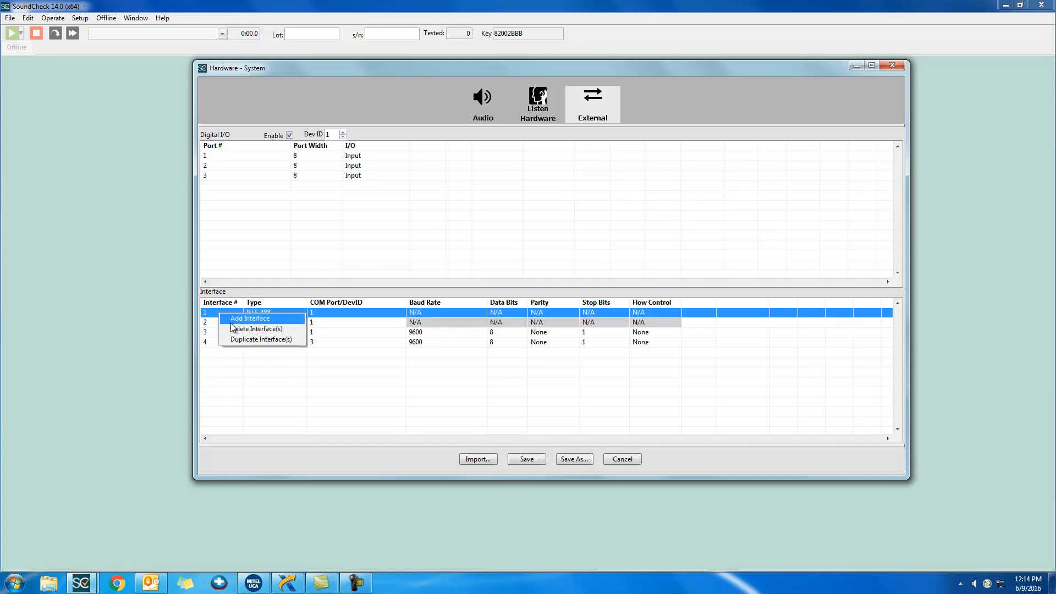
click(237, 328)
click(264, 313)
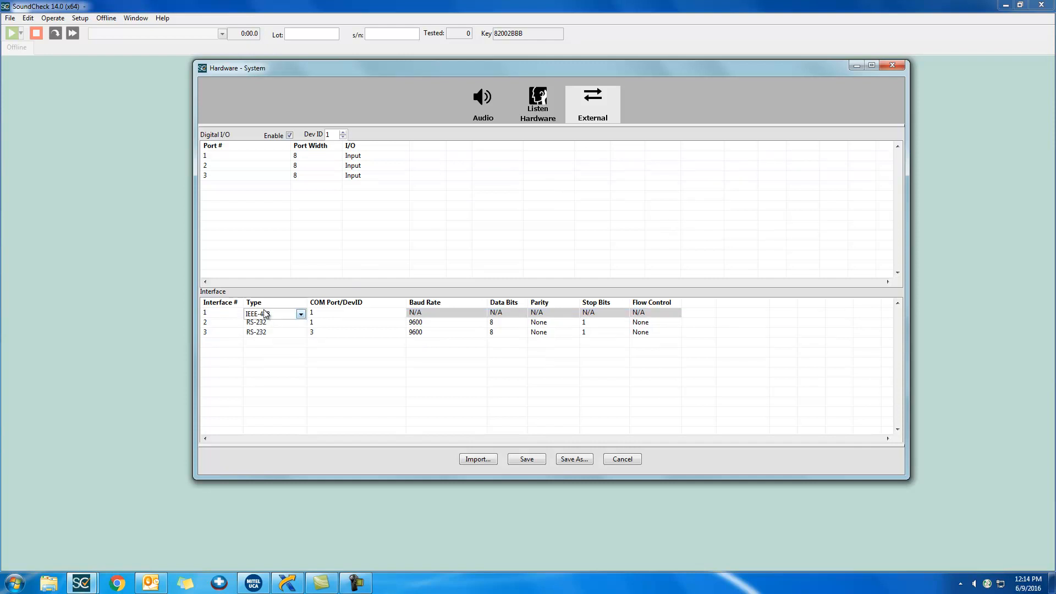
double_click(340, 314)
text(0)
key(Return)
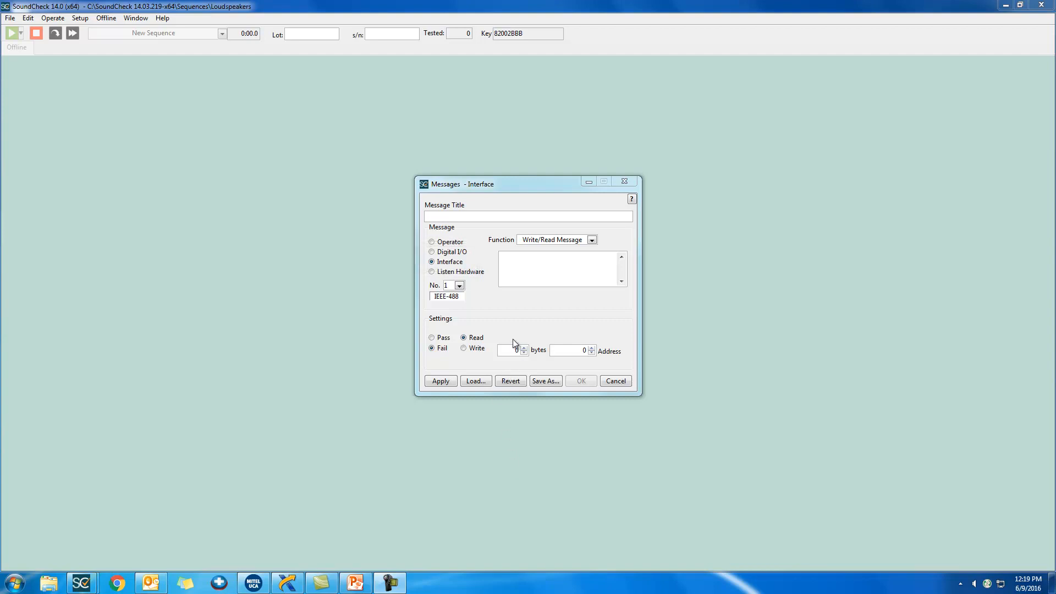
- View the interface message settings for interface No. 2 and No. 3
click(460, 285)
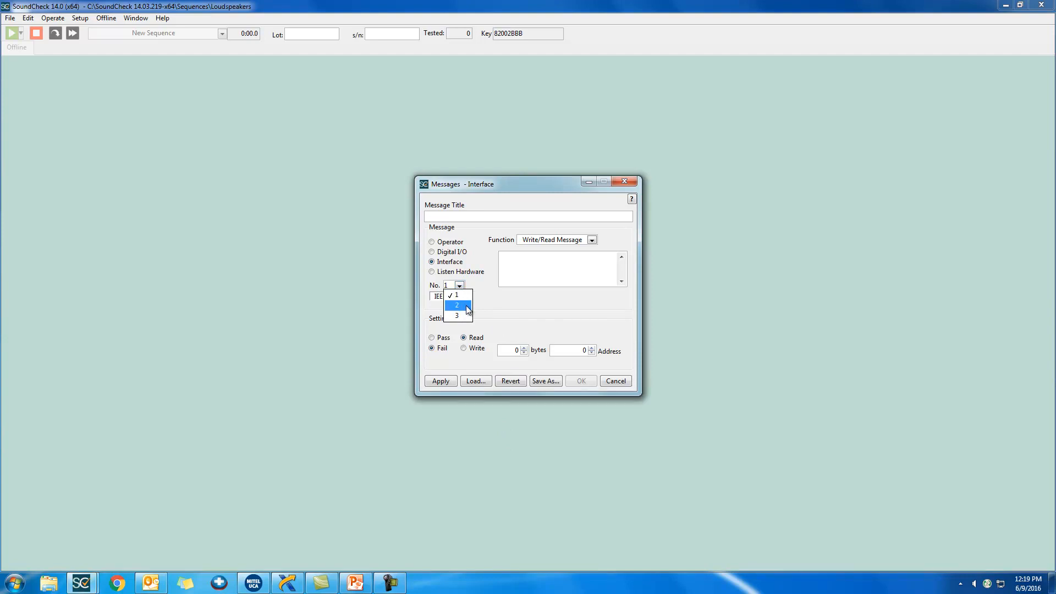
click(464, 306)
click(460, 285)
click(470, 316)
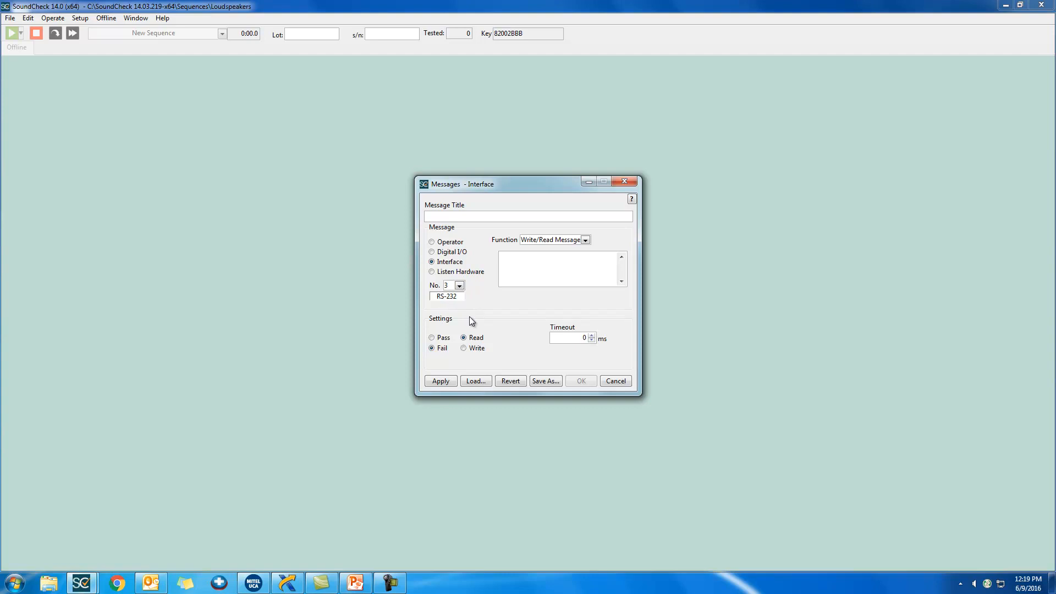
- Change the message type to Digital I/O, look through the available ports and select port 1
click(463, 254)
click(498, 331)
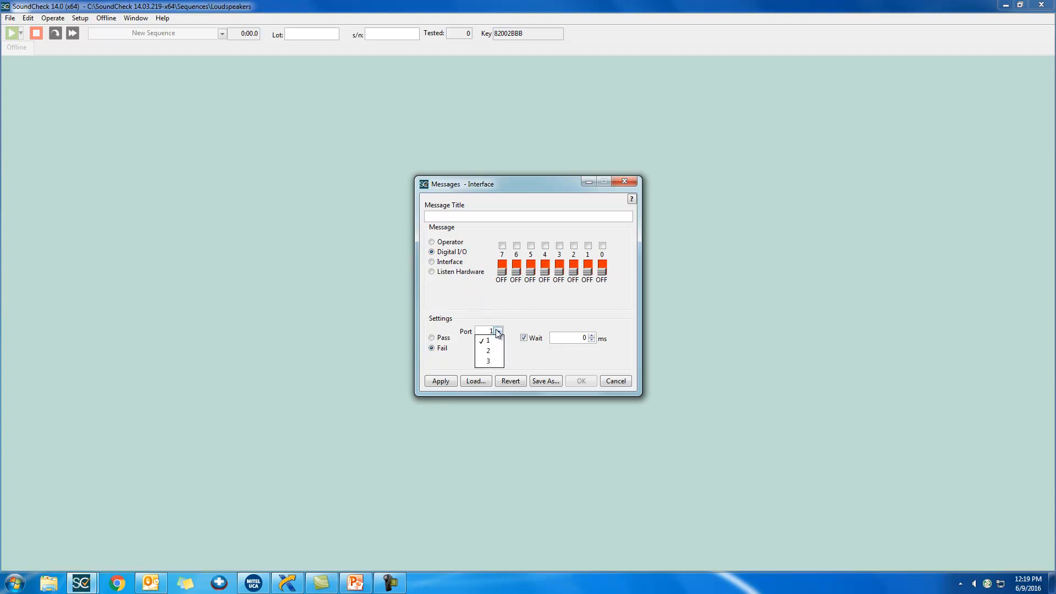
click(498, 331)
click(489, 355)
click(498, 332)
click(489, 336)
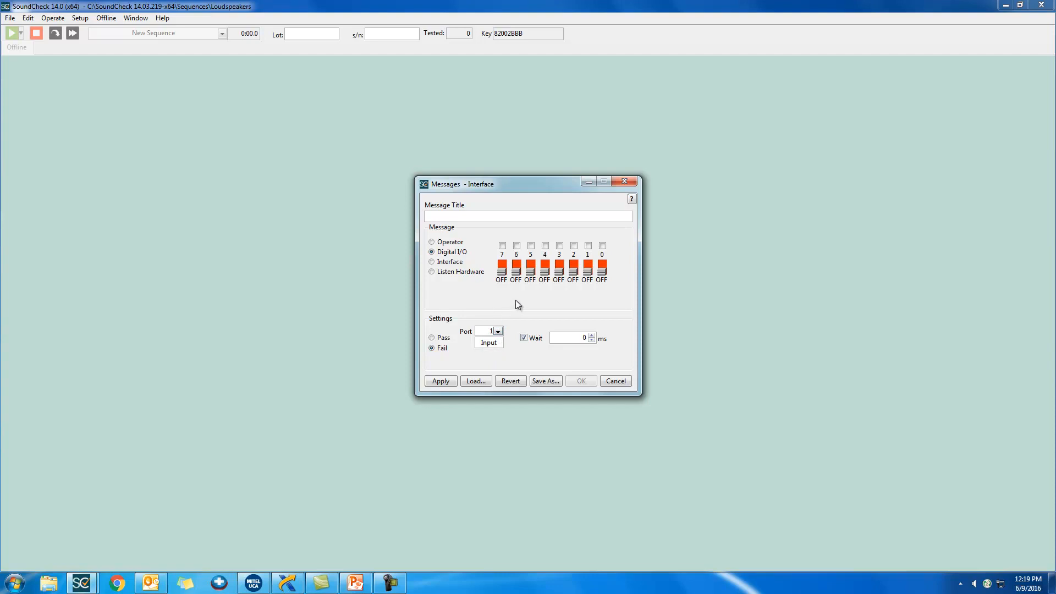